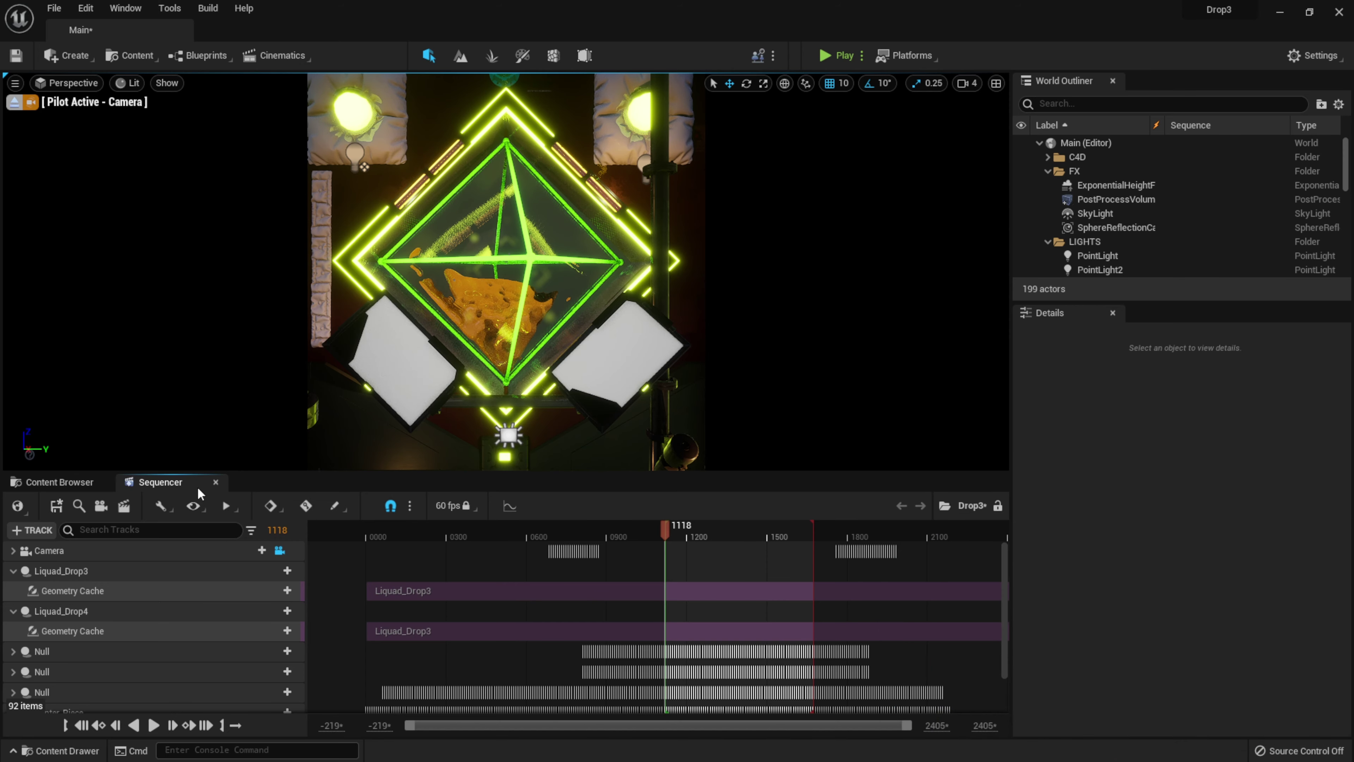
Step: Play the Liquid_Drop animation from frame 1118 to about 1570, pause, and rewind the playhead
left_click(153, 724)
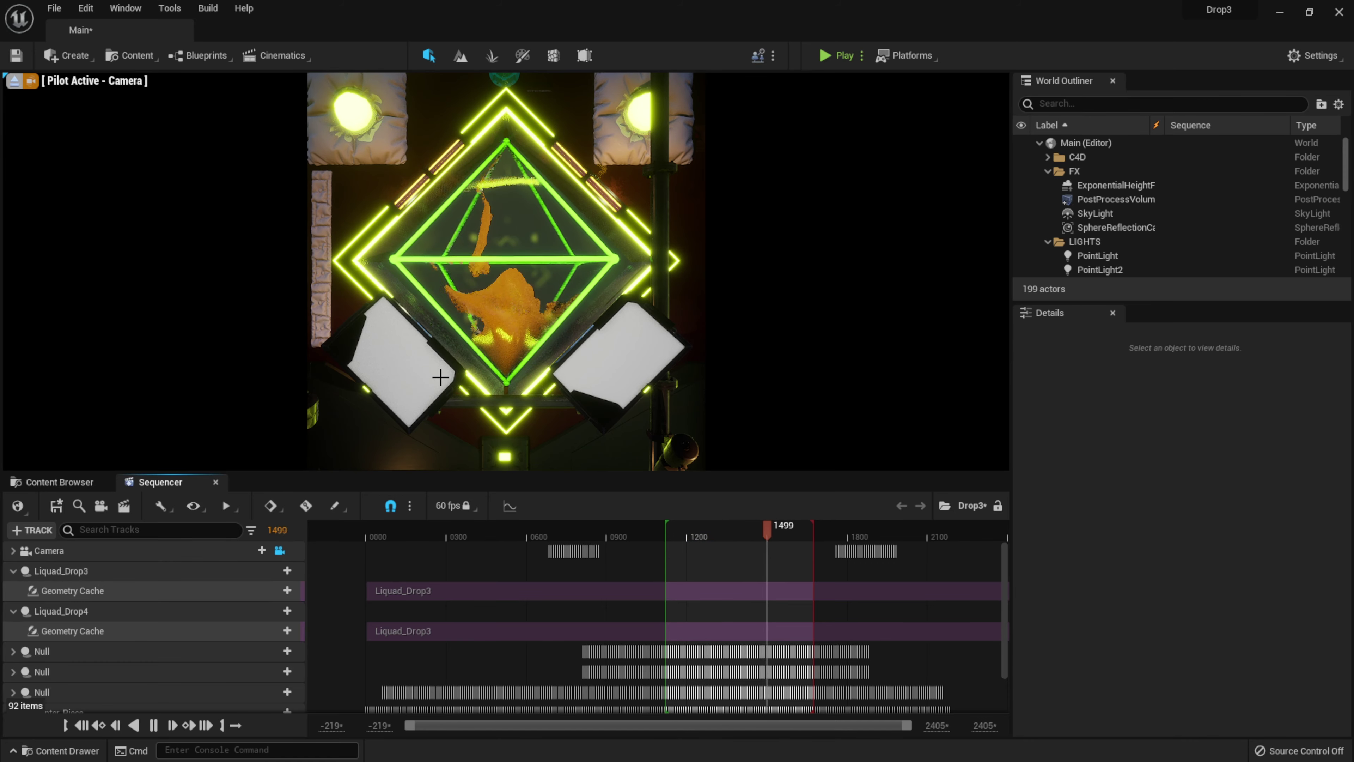
left_click(162, 726)
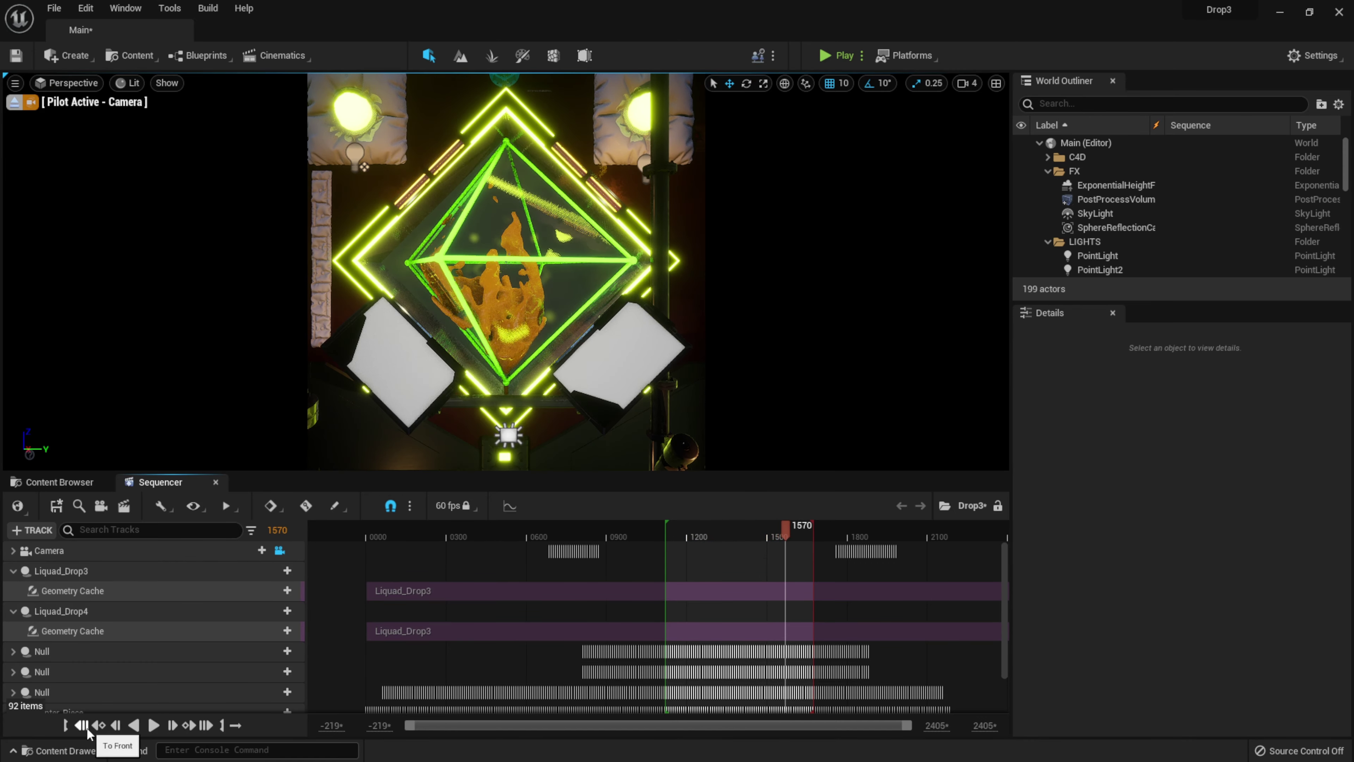
left_click(81, 725)
Step: Create an Img Media Source asset in the VIDEOS content folder
left_click(58, 482)
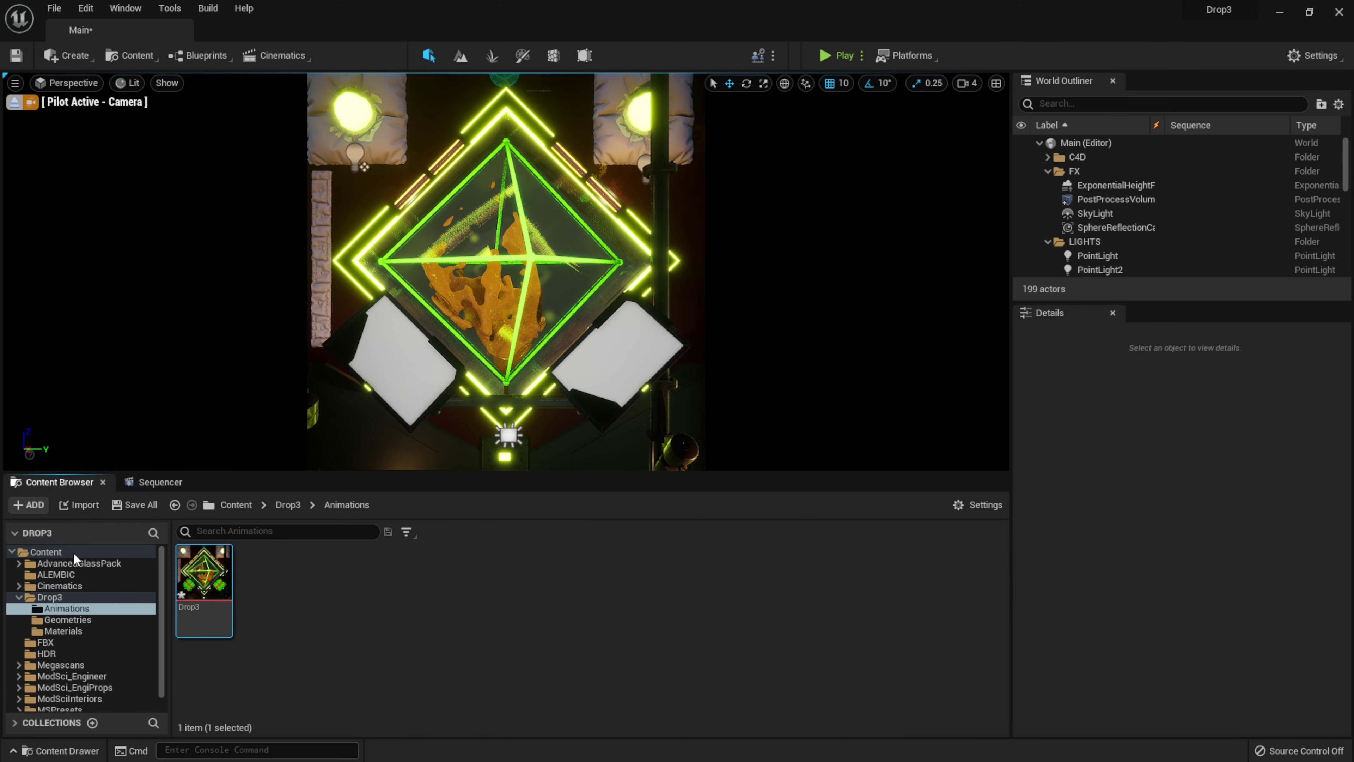
scroll(66, 608, "down", 1)
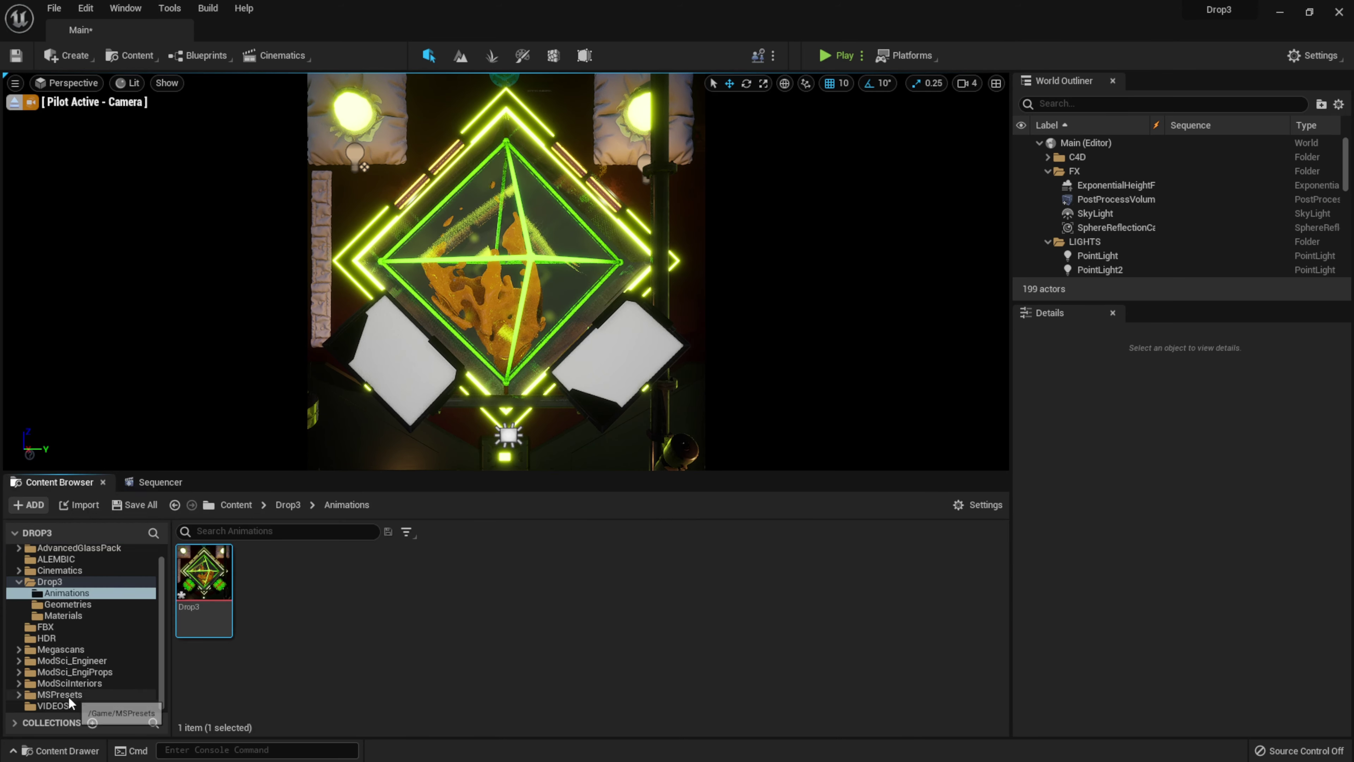
left_click(85, 705)
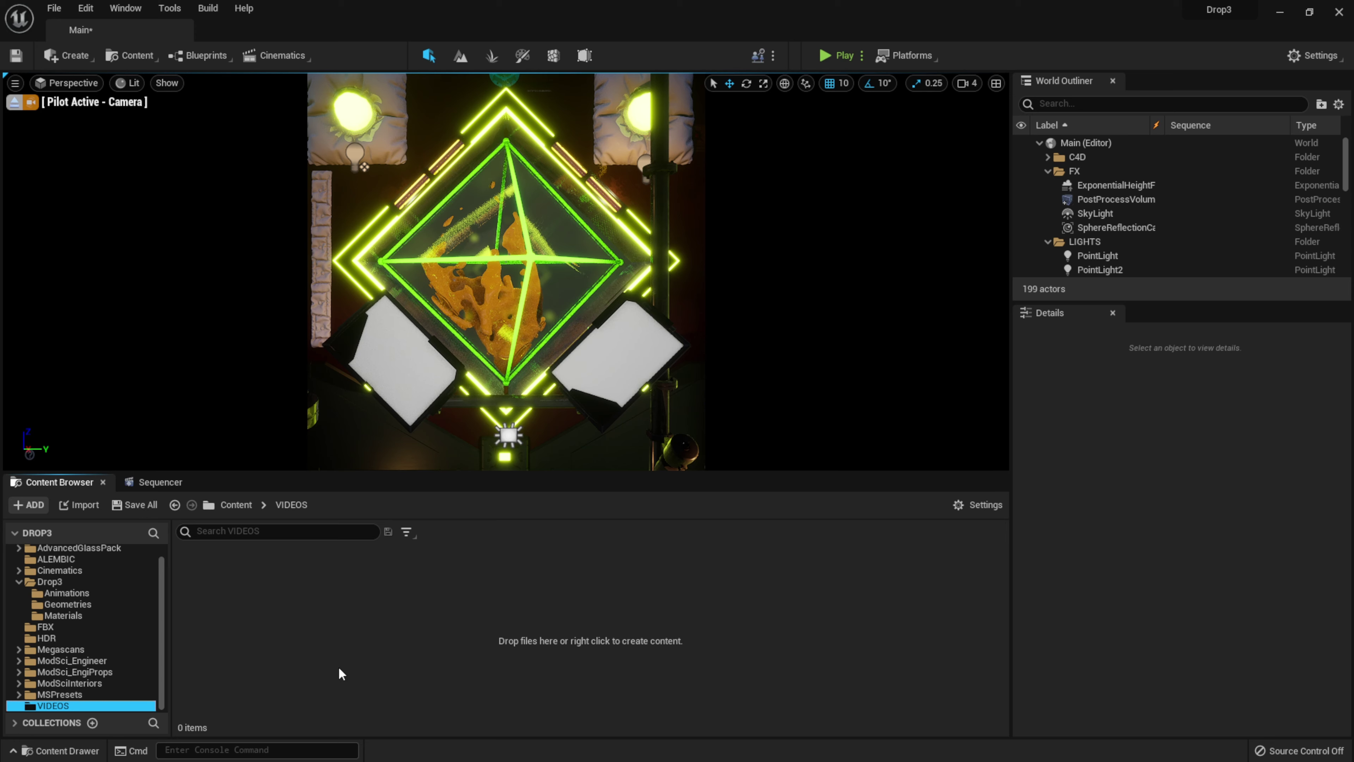
right_click(320, 603)
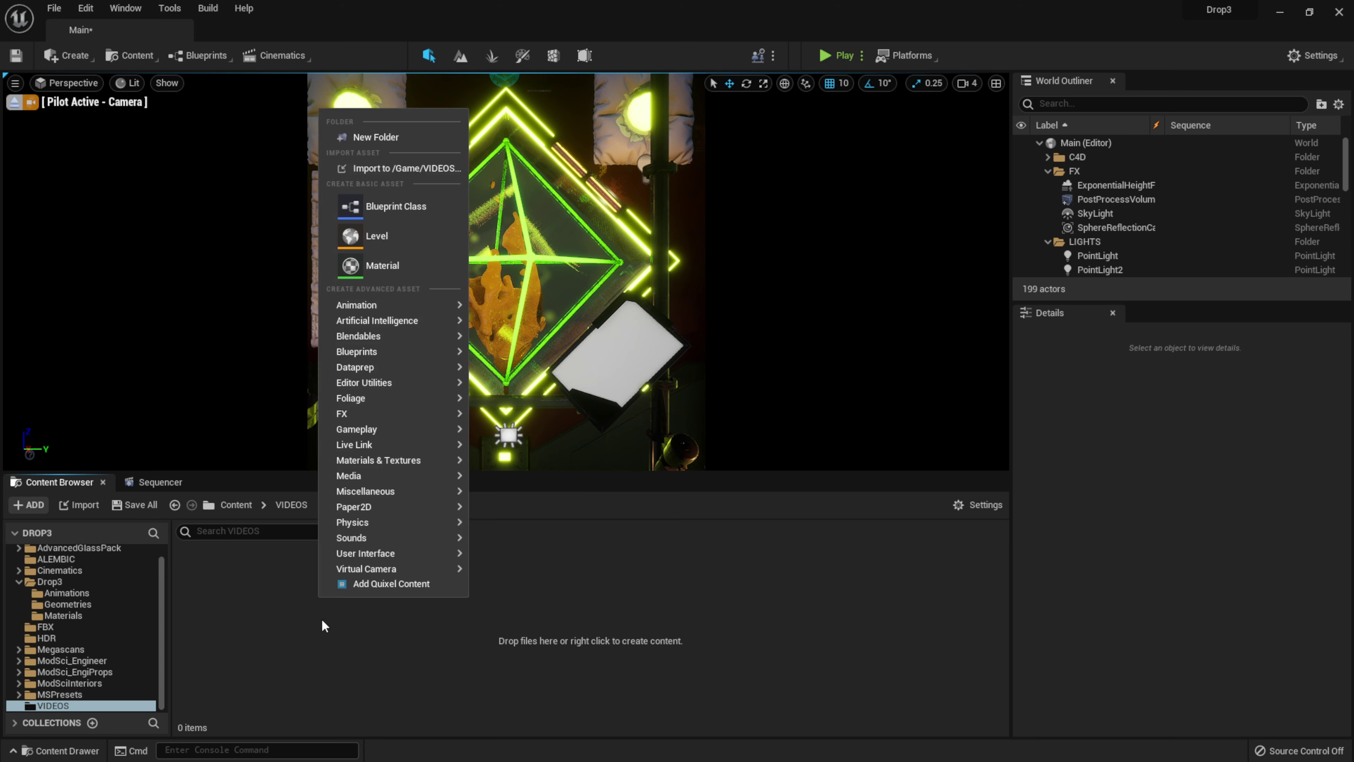
mouse_move(382, 476)
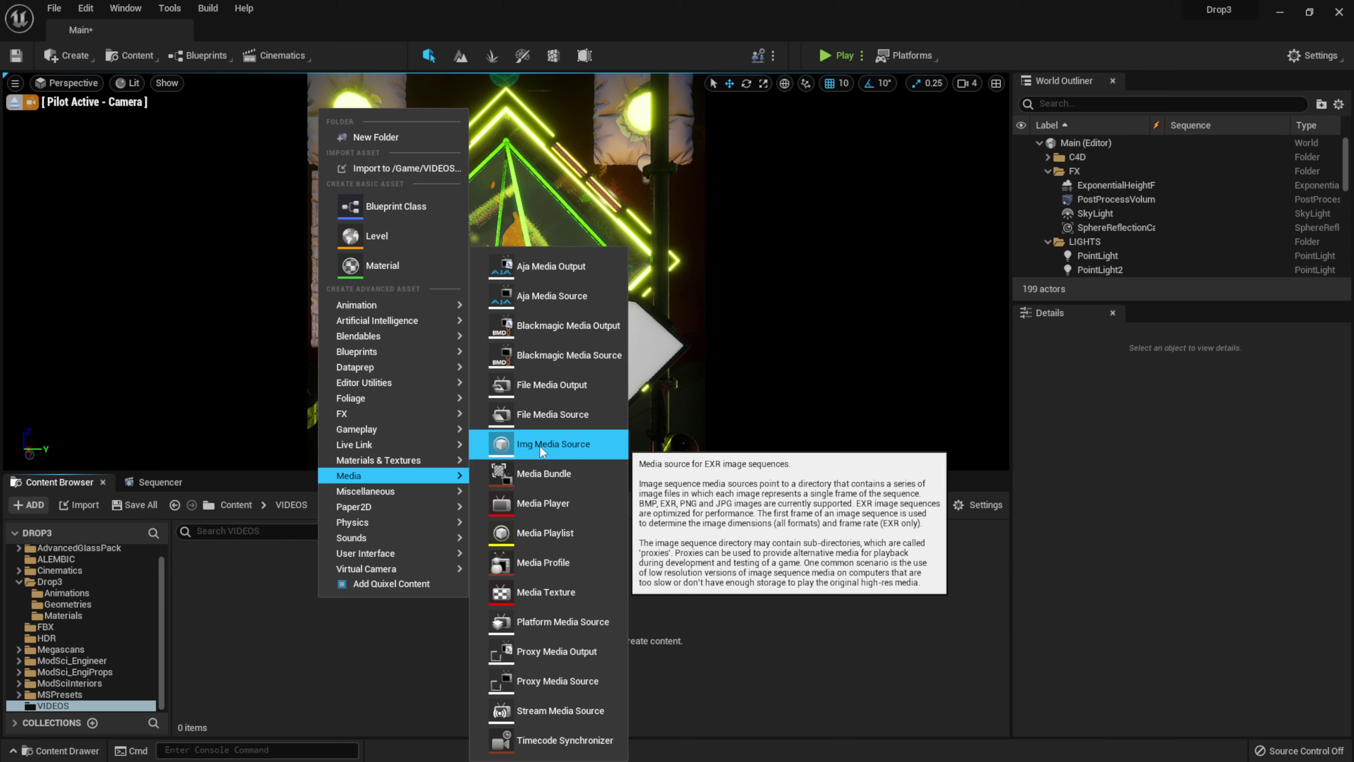
left_click(553, 446)
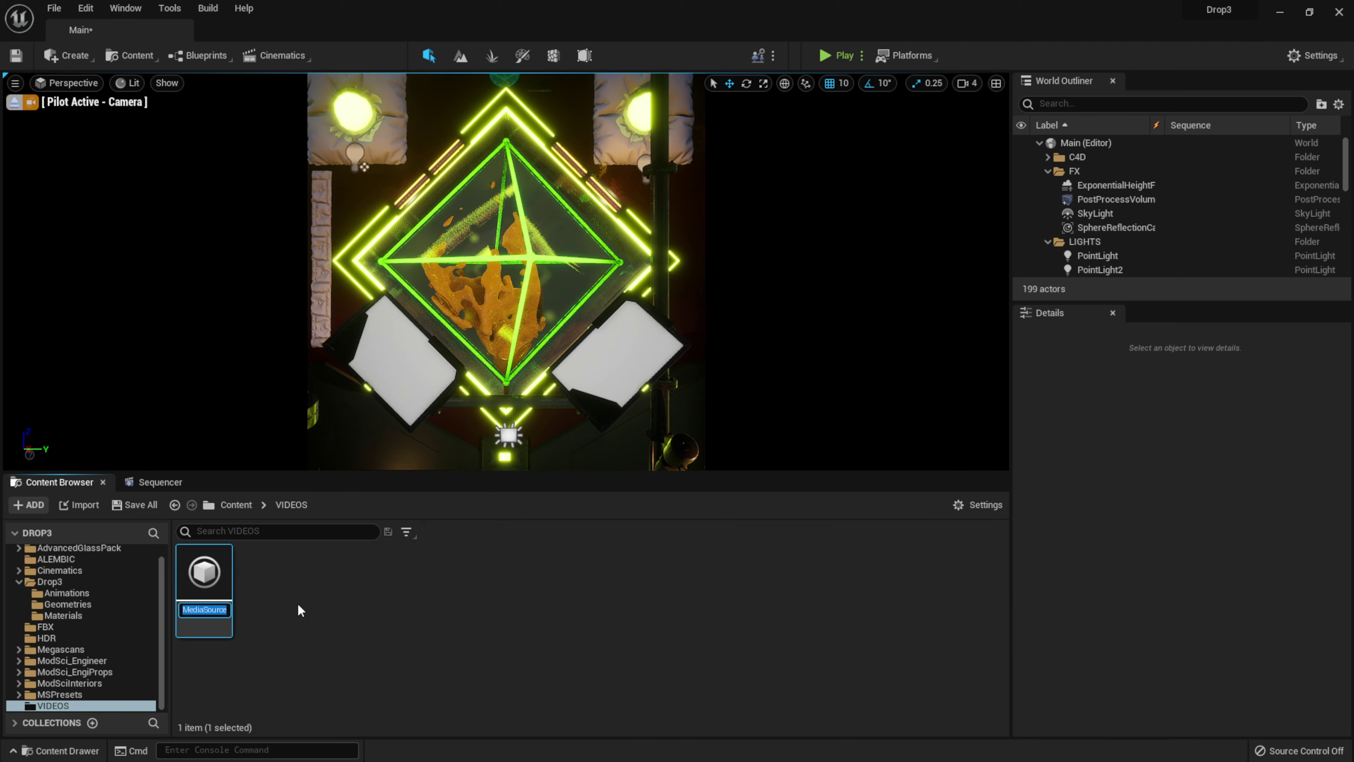
Step: Keep the default name NewImgMediaSource and open the asset in the media source editor
key("Return")
double_click(205, 573)
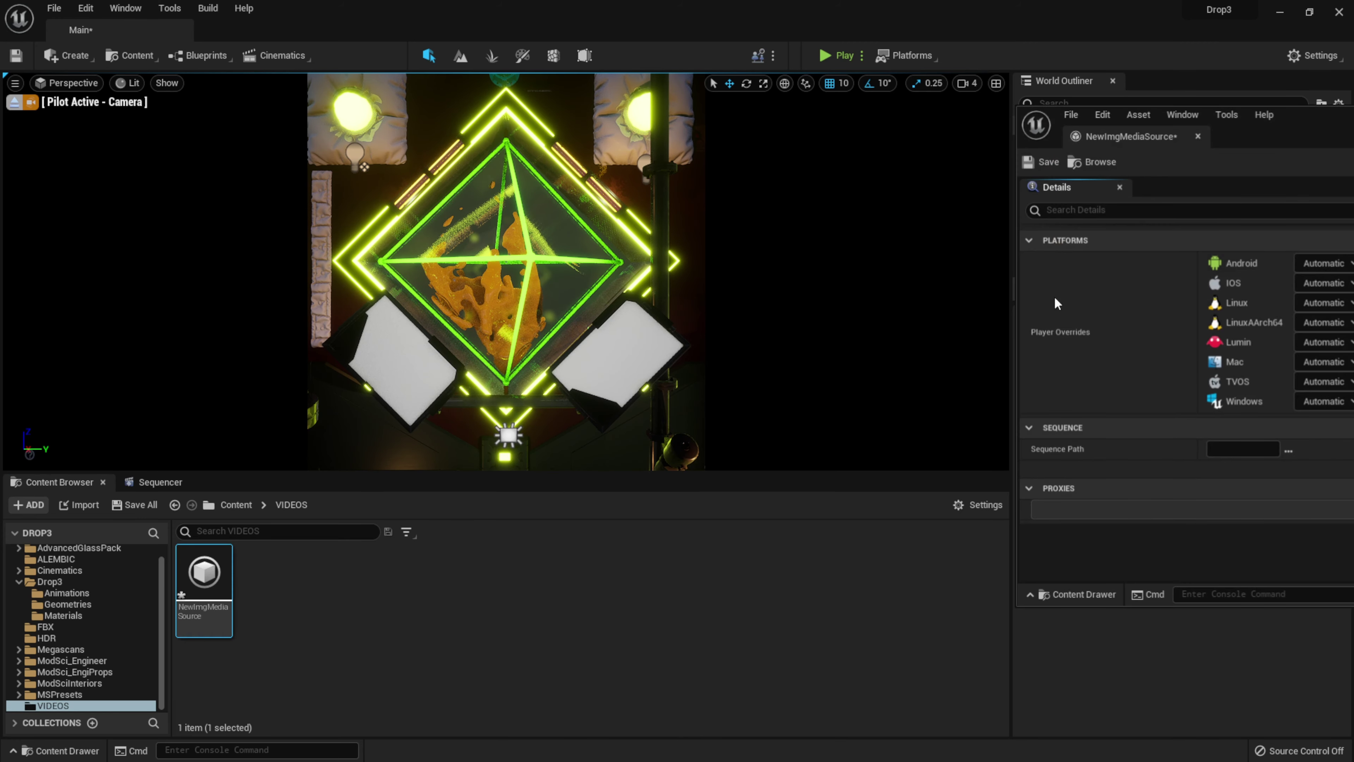
left_click_drag(1310, 112, 509, 124)
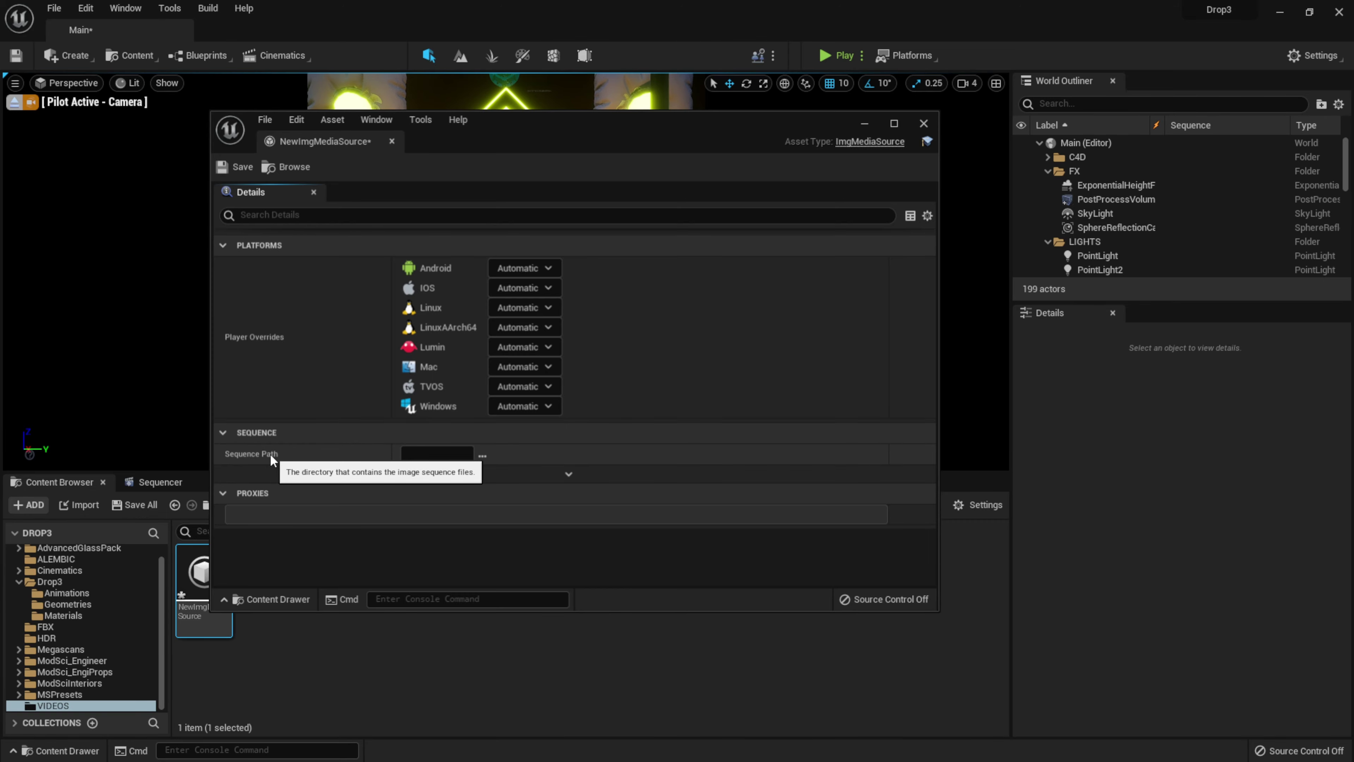
Step: Point the Sequence Path at the Desktop PreRender folder of Mantis_03 PNG frames, then save and close
left_click(487, 455)
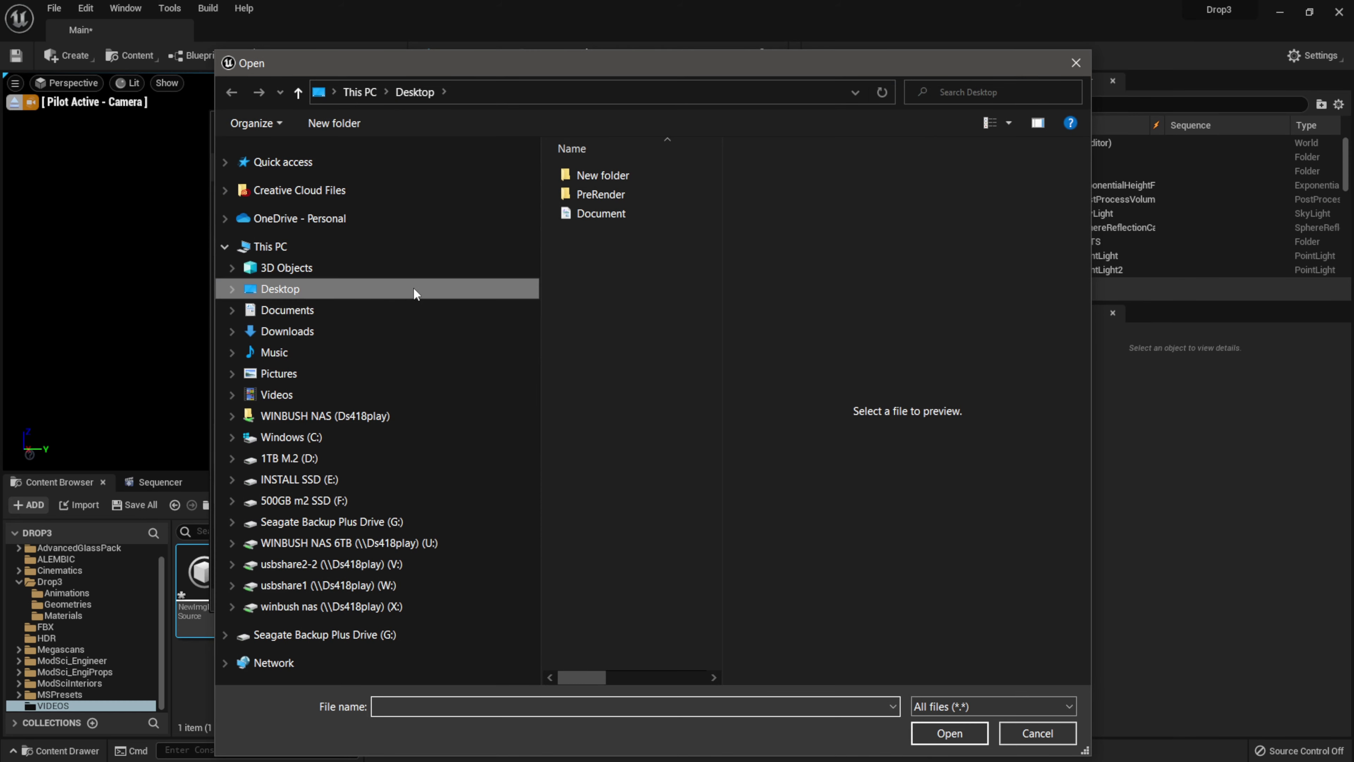
left_click(625, 195)
double_click(625, 195)
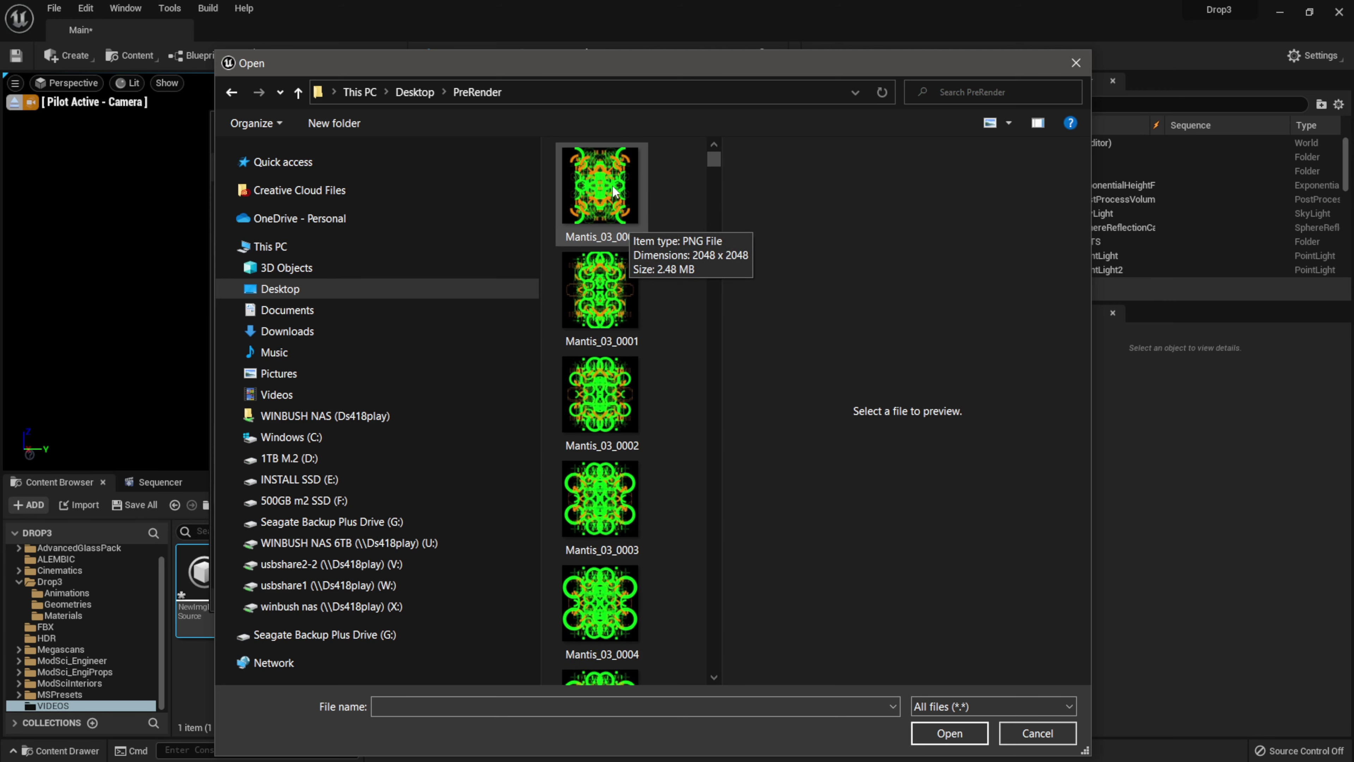
left_click(611, 210)
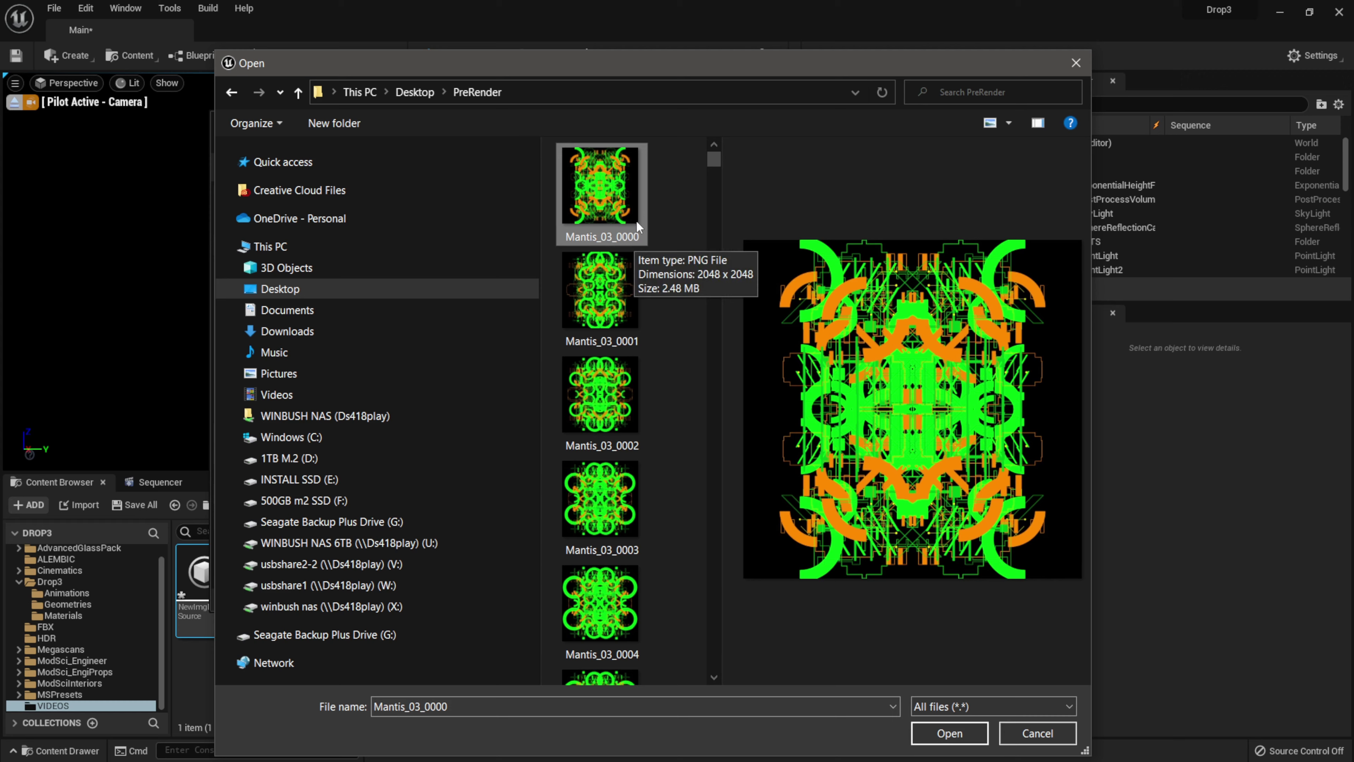
left_click(958, 734)
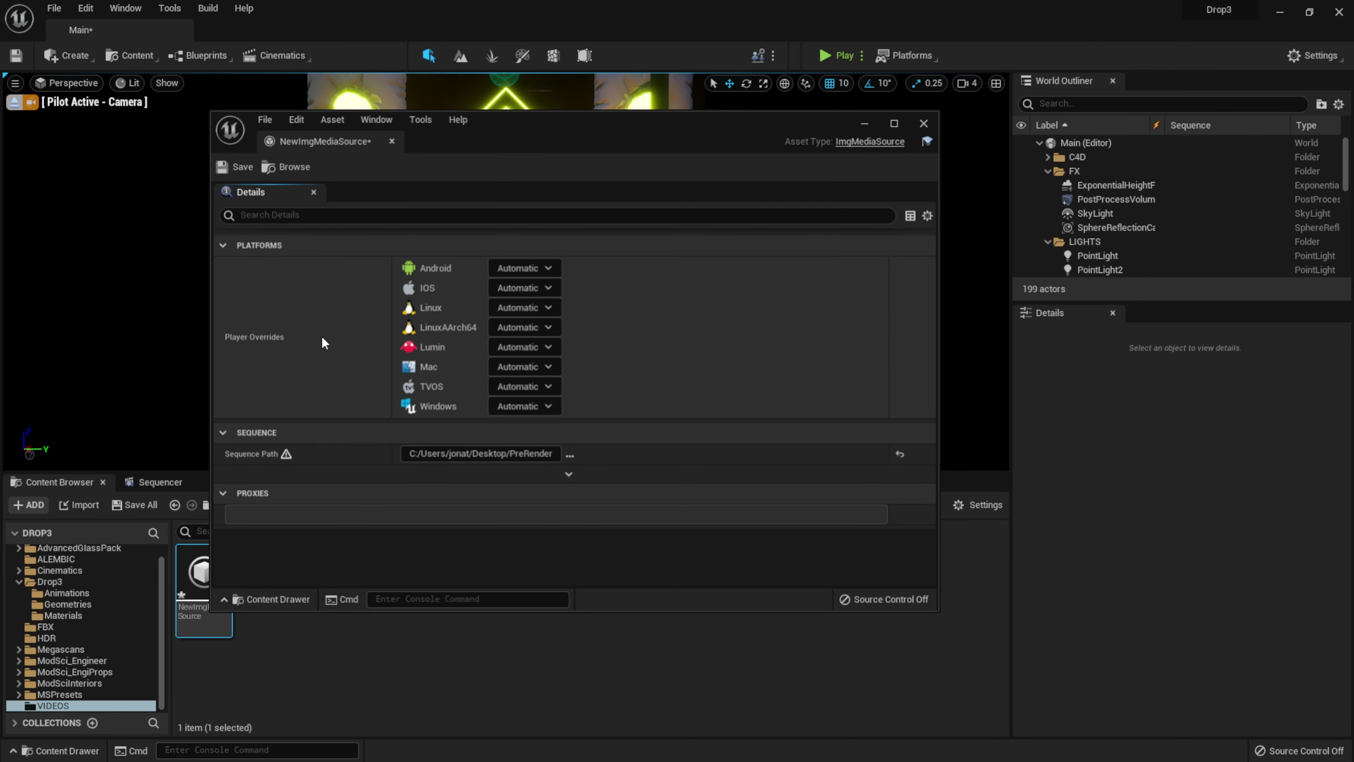
left_click(237, 167)
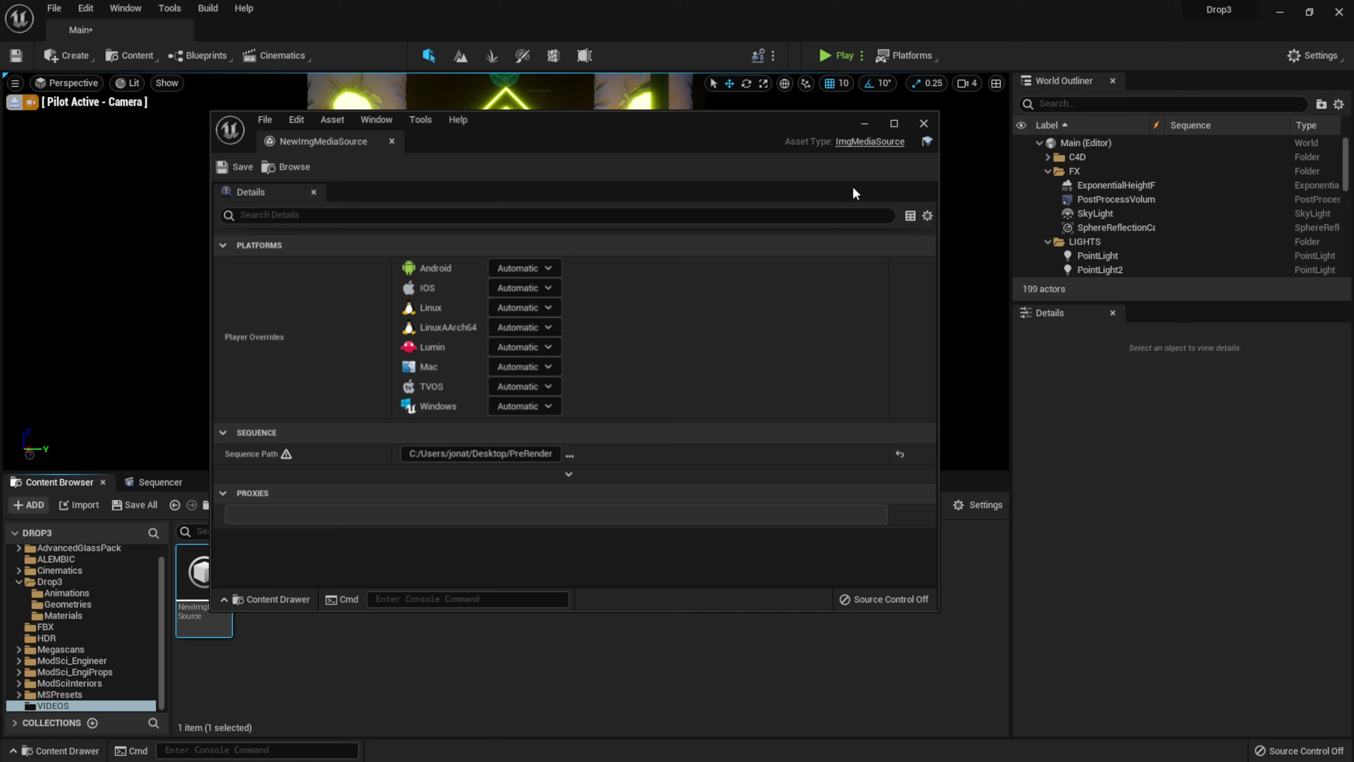
left_click(924, 123)
left_click(326, 605)
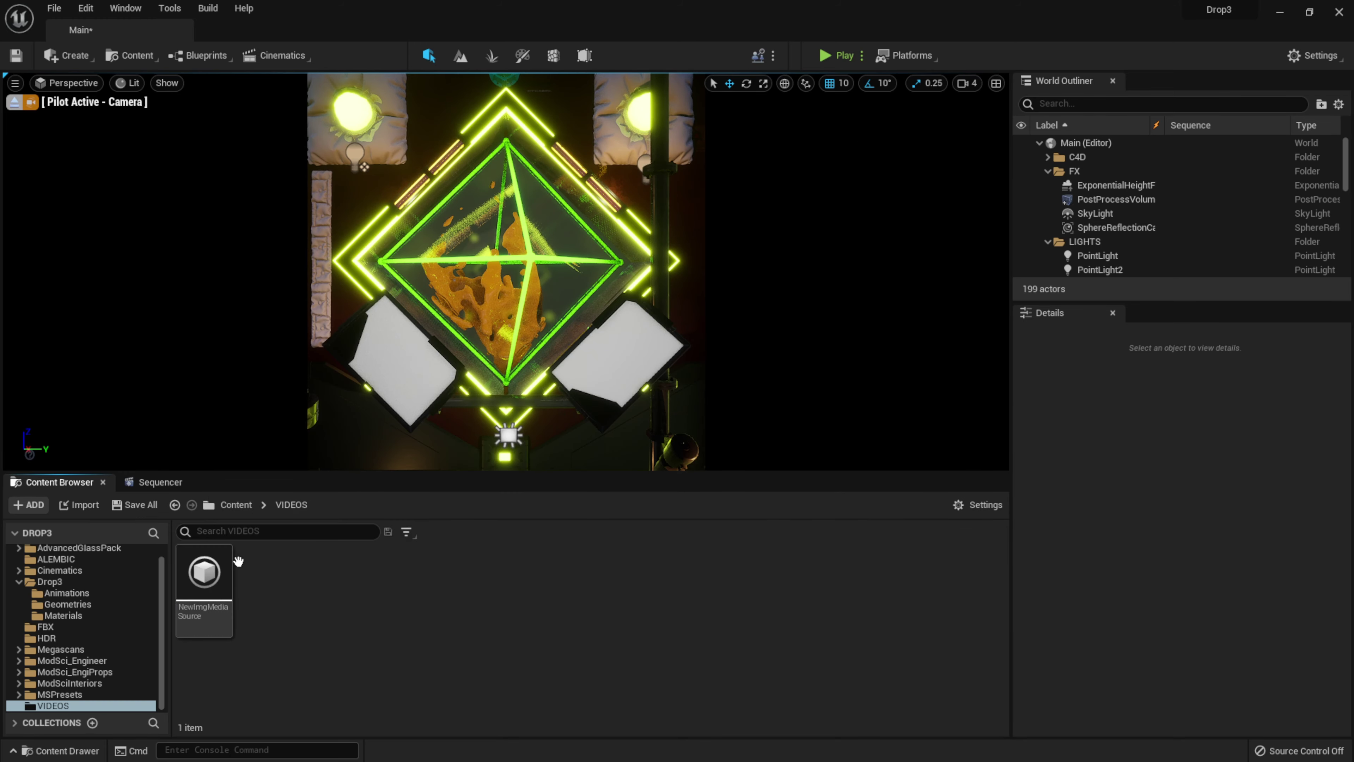
Step: Create NewMediaPlayer in VIDEOS with a NewMediaPlayer_Video media texture as its video output
right_click(286, 587)
mouse_move(338, 462)
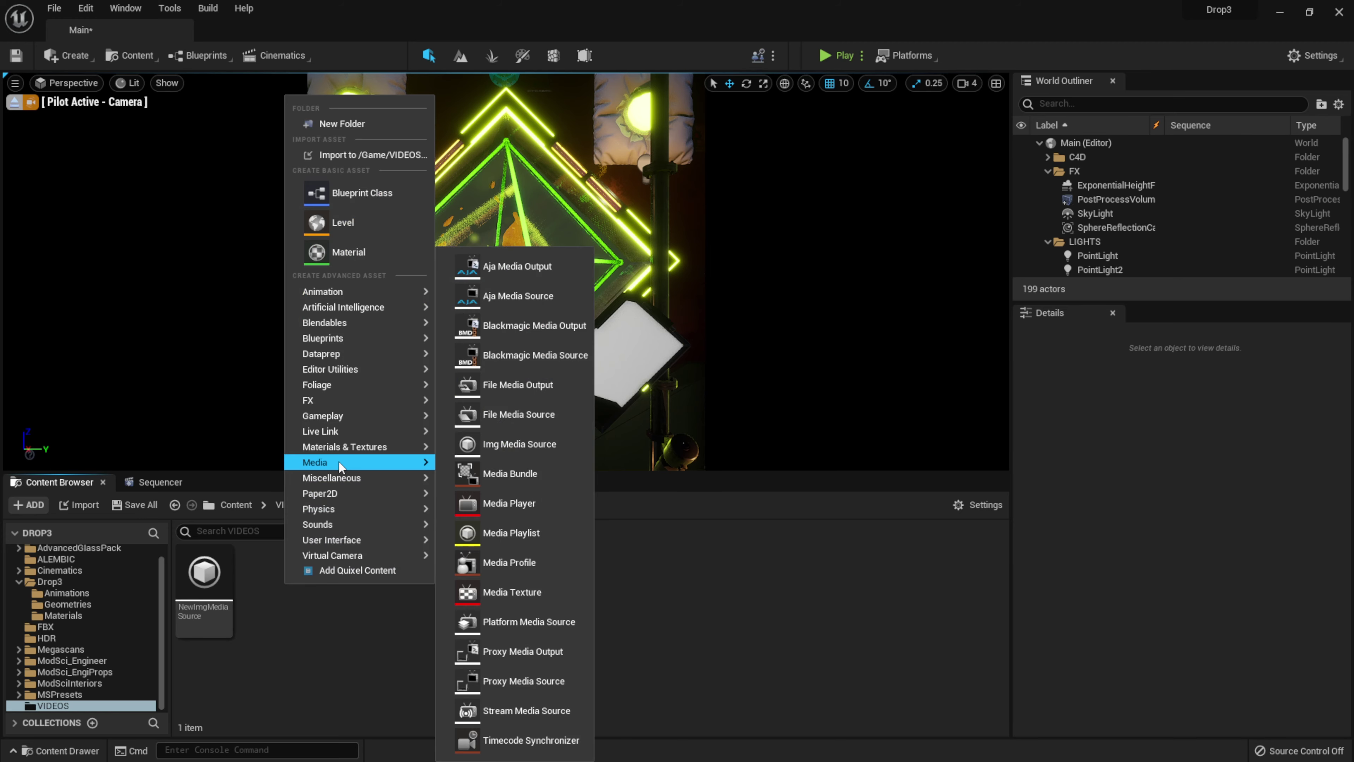
left_click(508, 503)
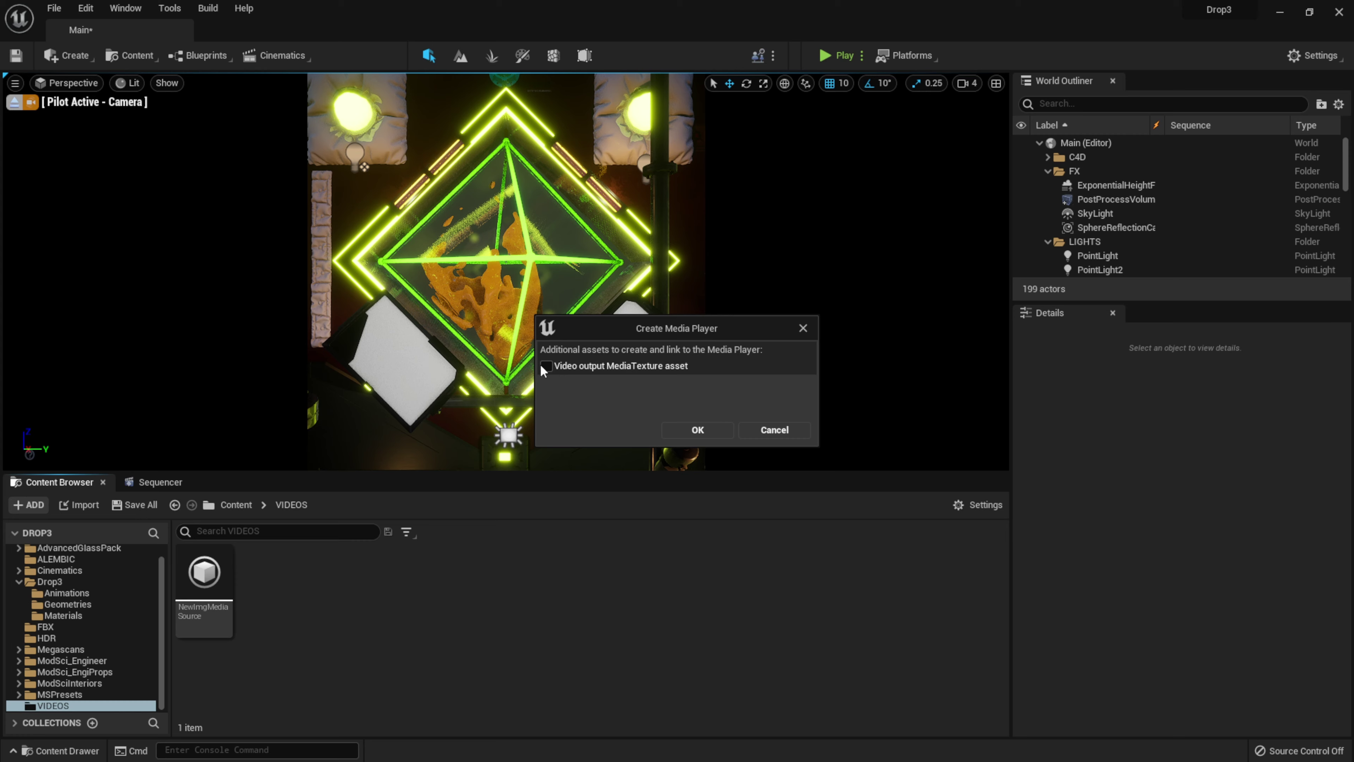
left_click(697, 430)
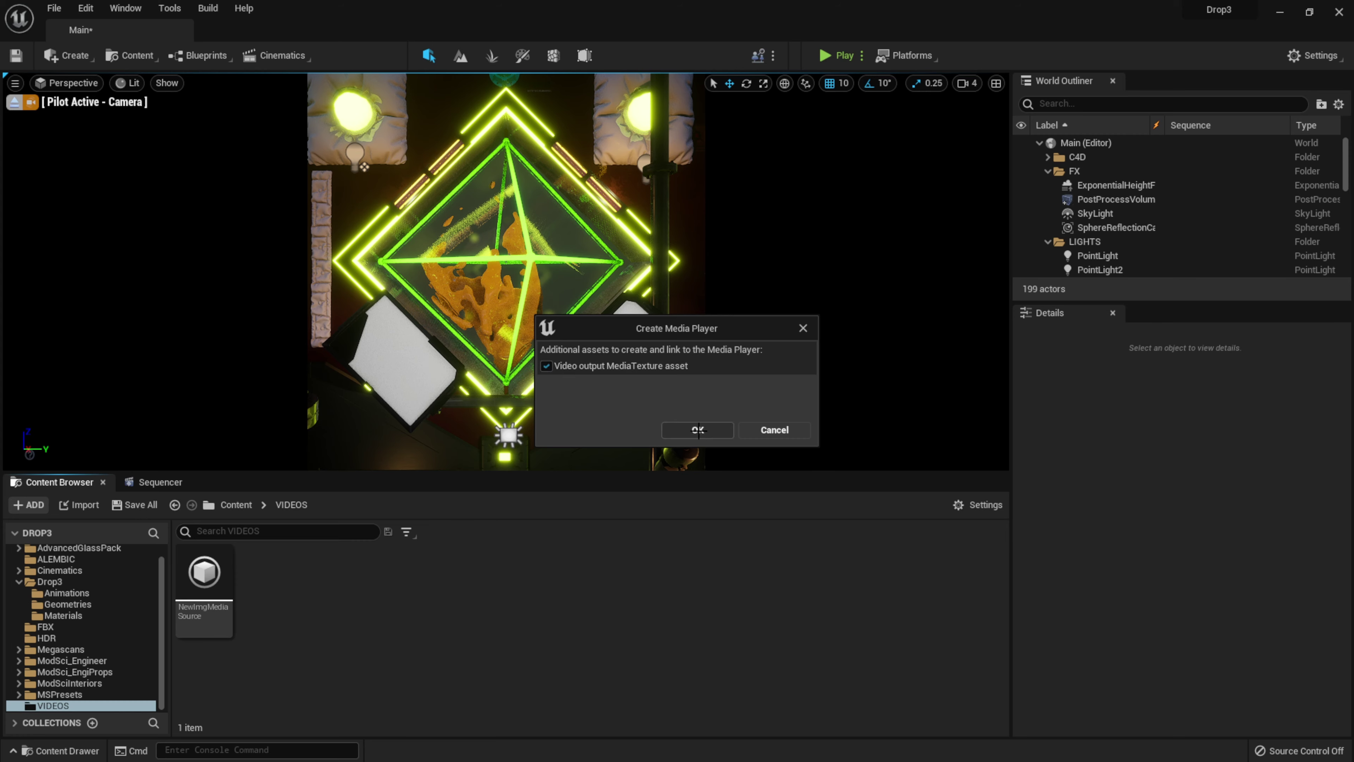
key("Return")
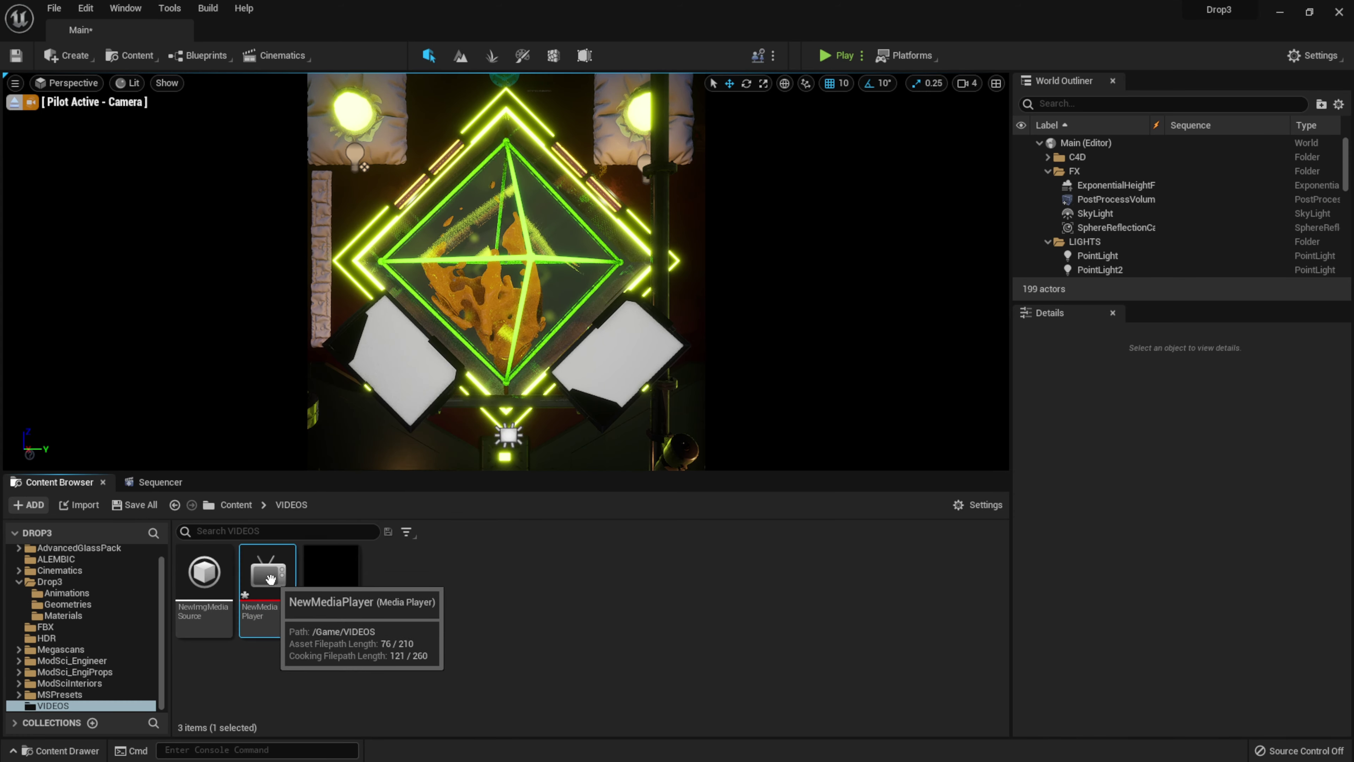
Step: Preview the 20-second, 24 fps PreRender sequence in NewMediaPlayer, enable Loop, and save
double_click(270, 579)
left_click_drag(613, 133, 742, 111)
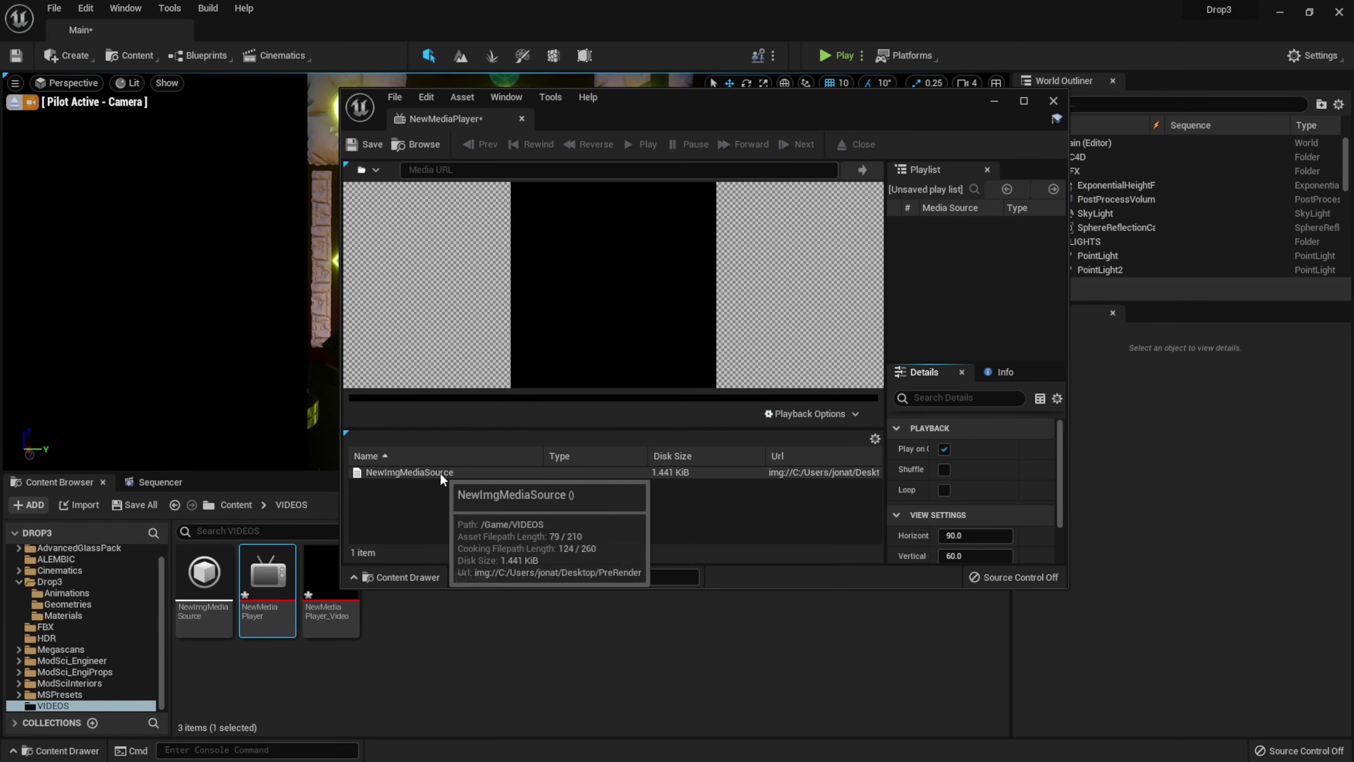
double_click(431, 473)
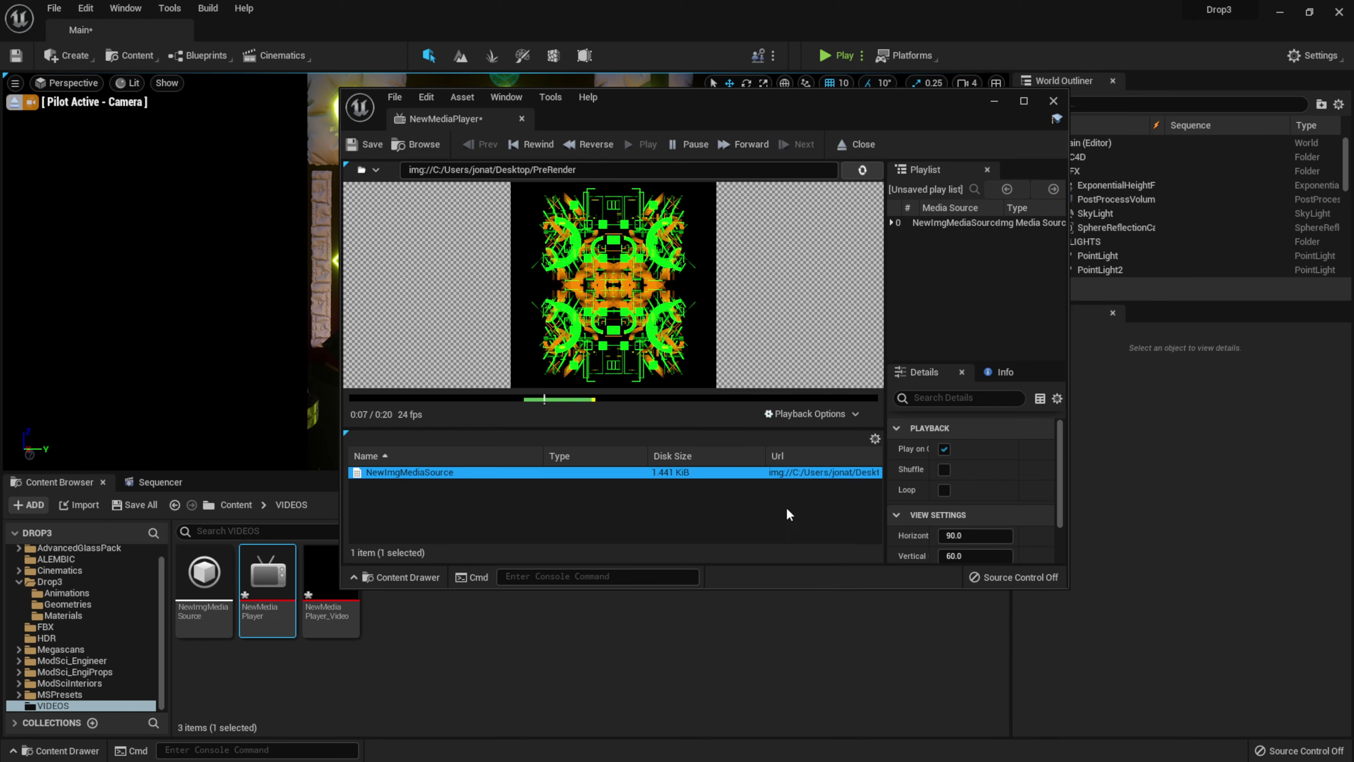
left_click(689, 145)
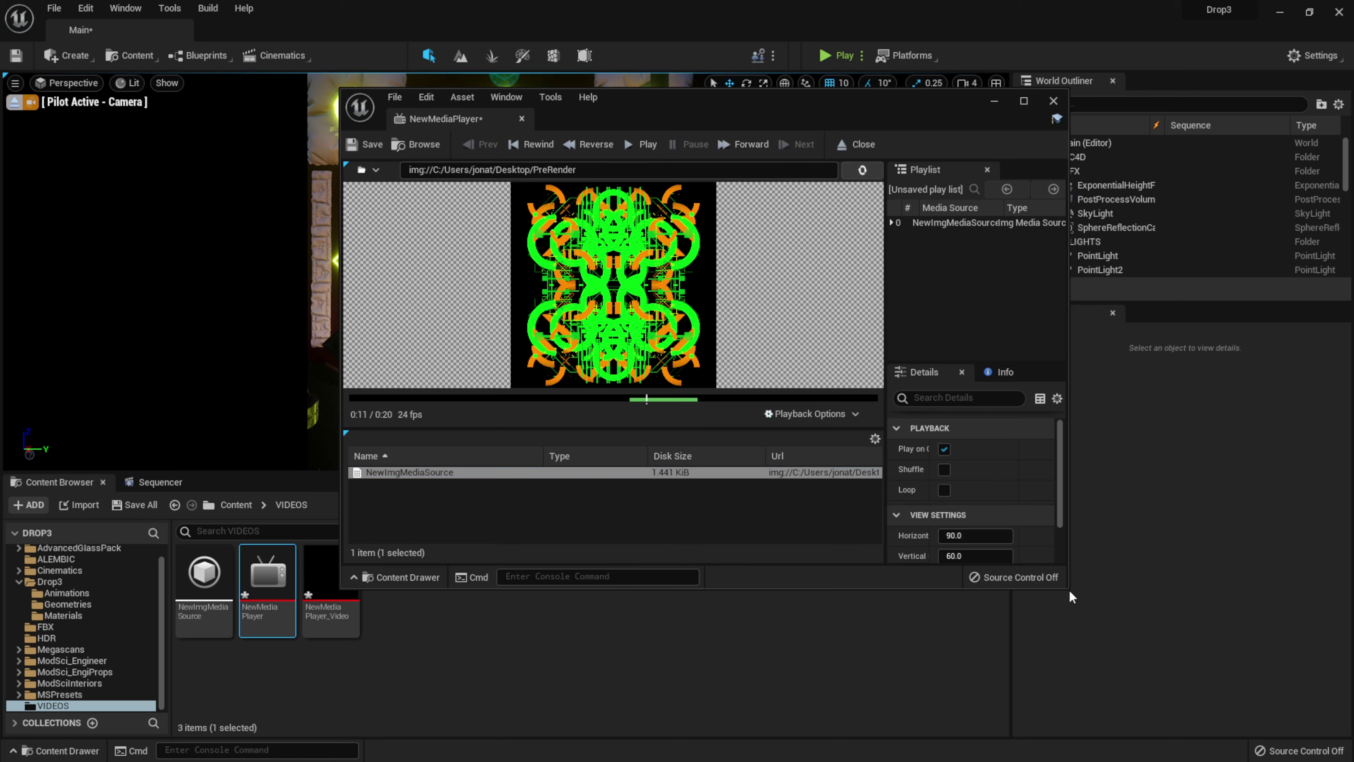
left_click_drag(1069, 590, 1262, 669)
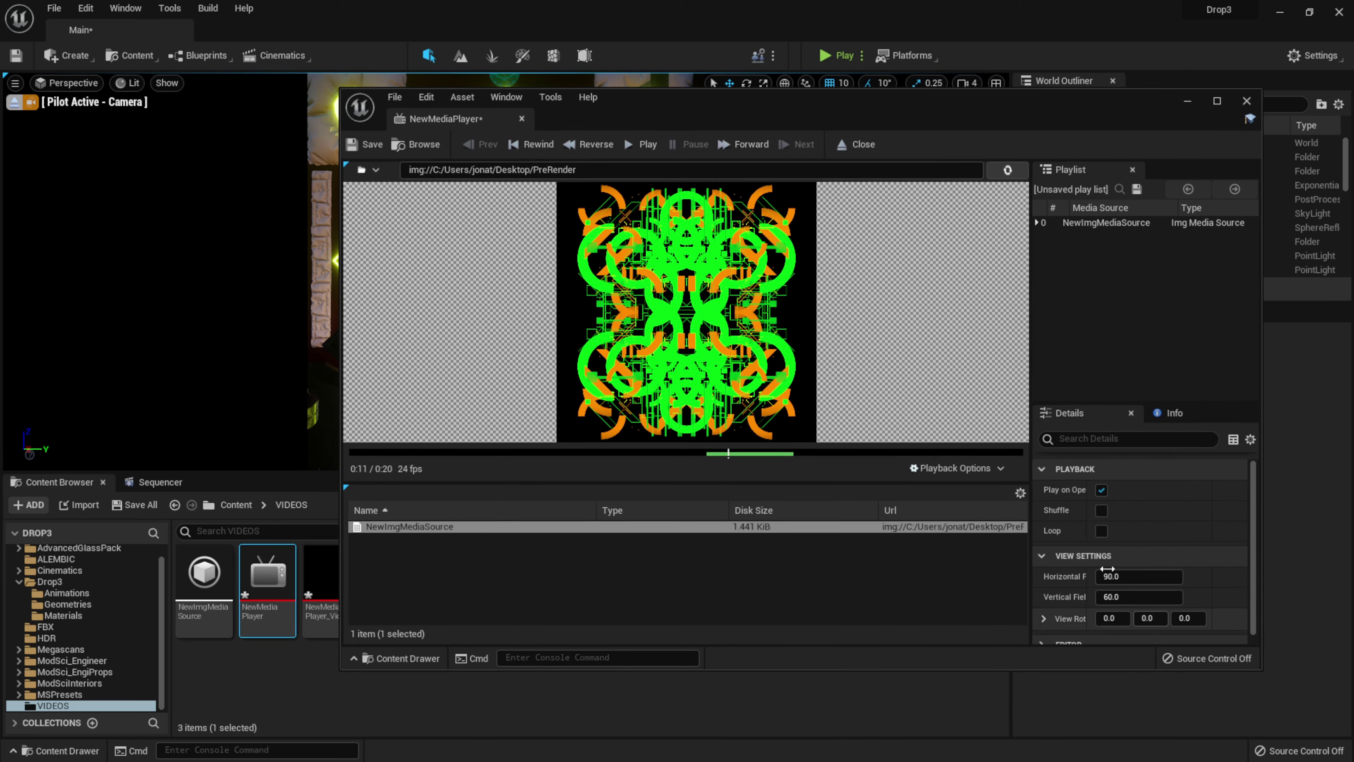
left_click(1100, 532)
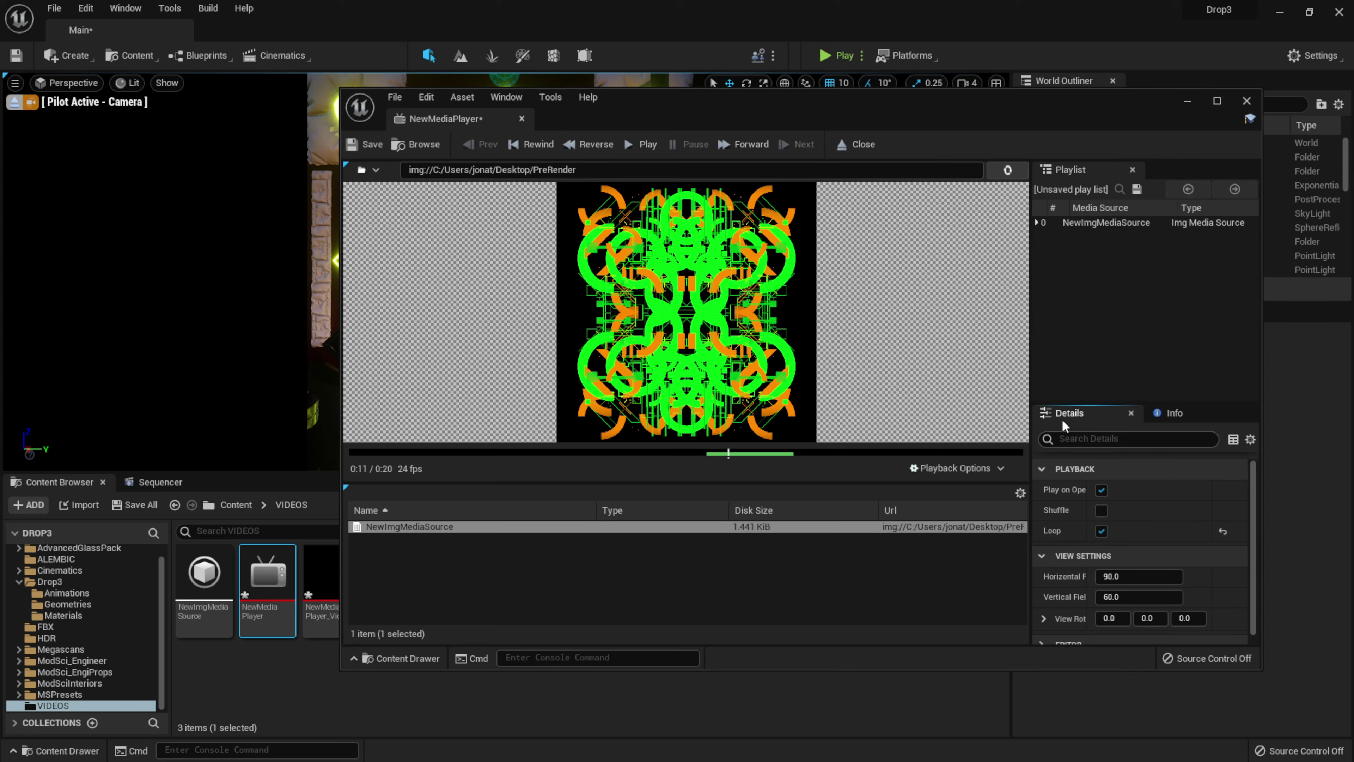
left_click(371, 146)
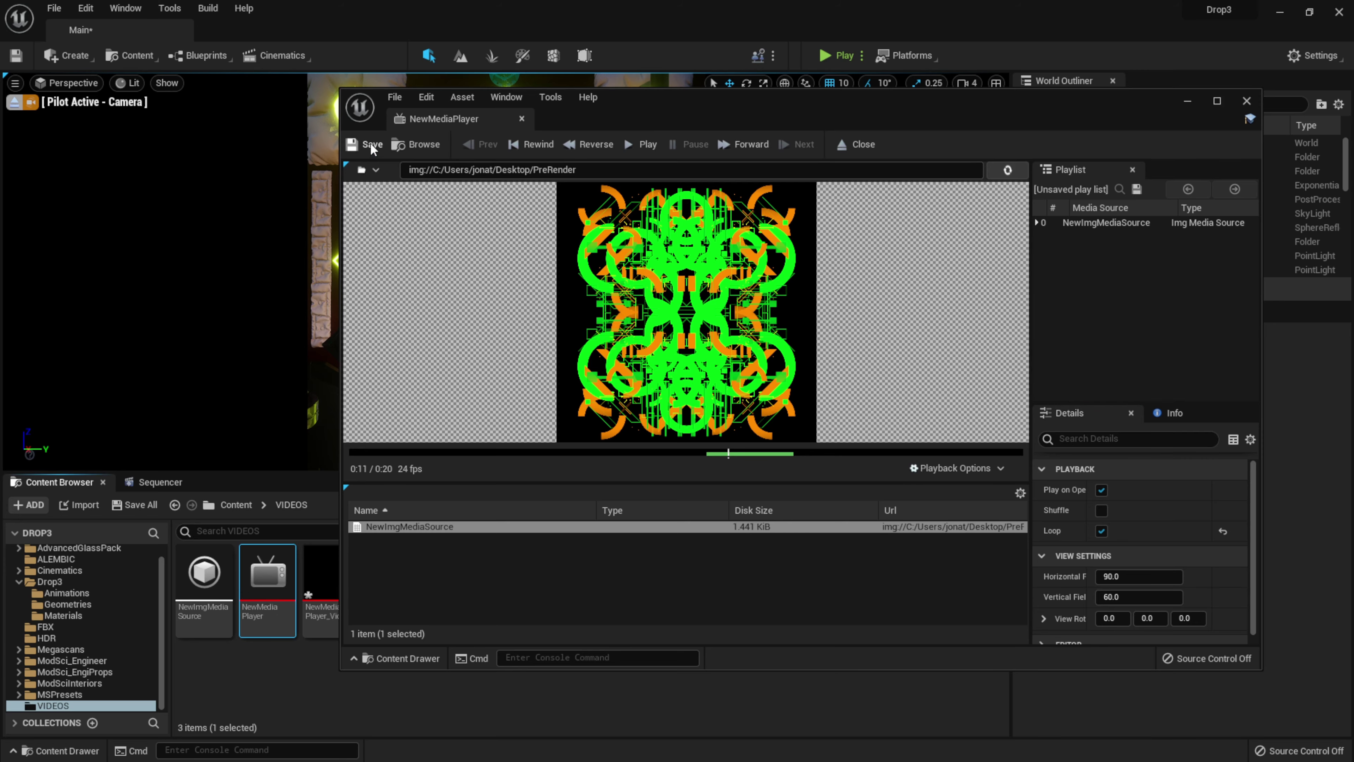
Step: Close the media player editor and open NewMediaPlayer_Video, showing the 2048x2048 Mantis frame
left_click(1245, 102)
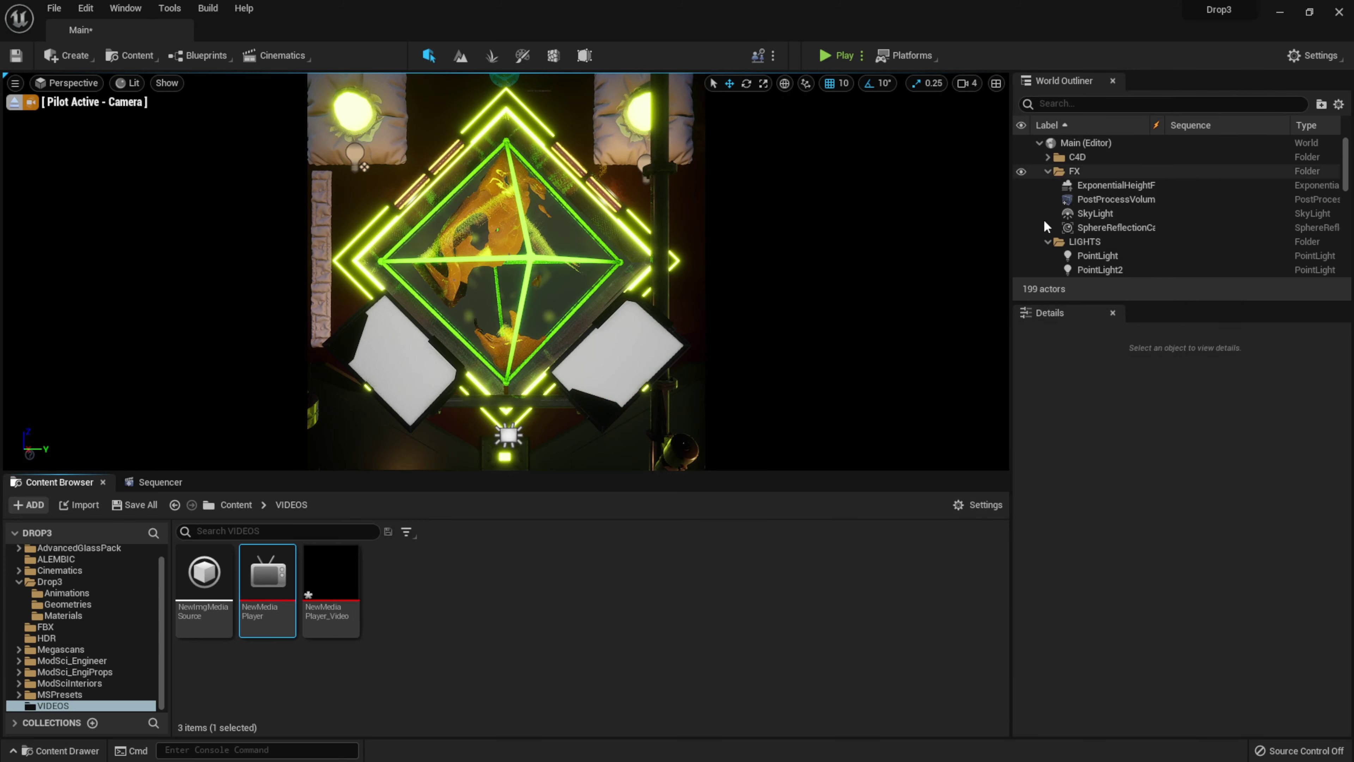
left_click(330, 576)
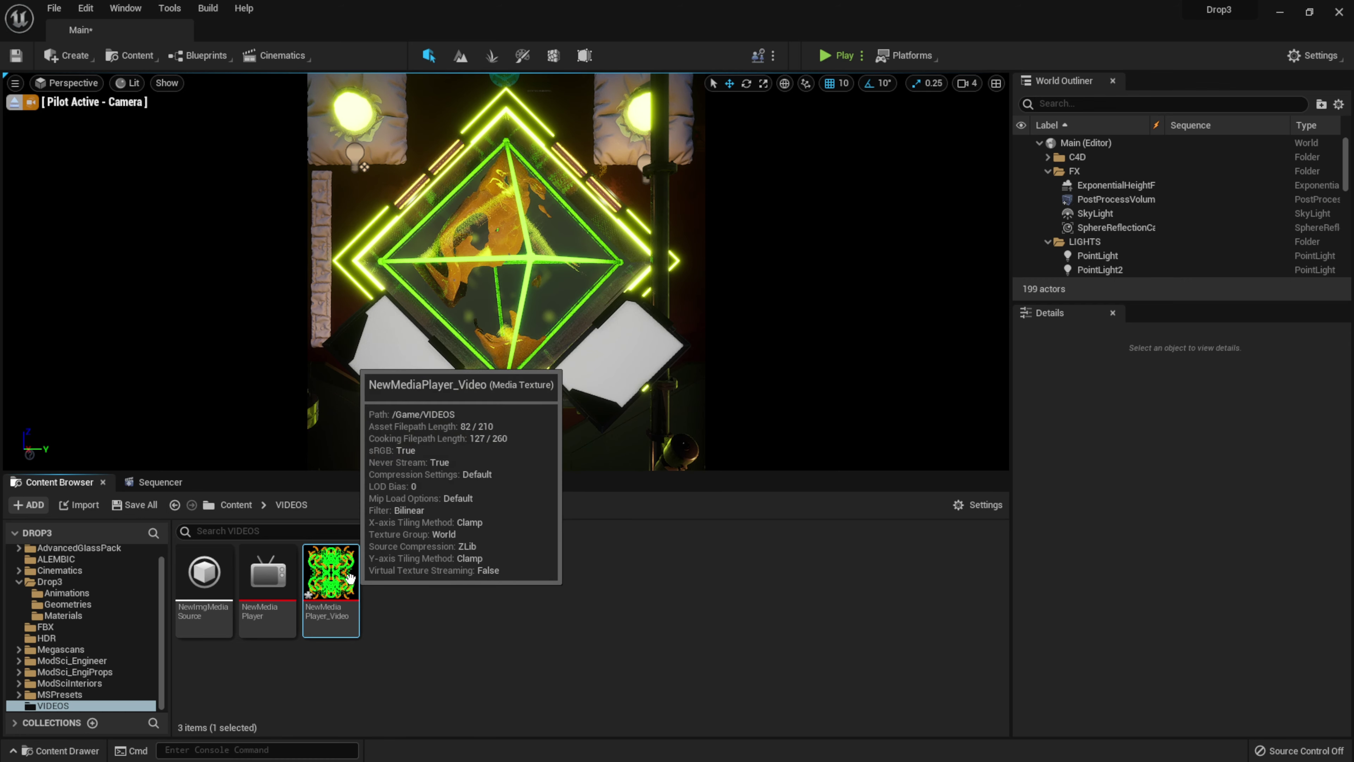
double_click(350, 578)
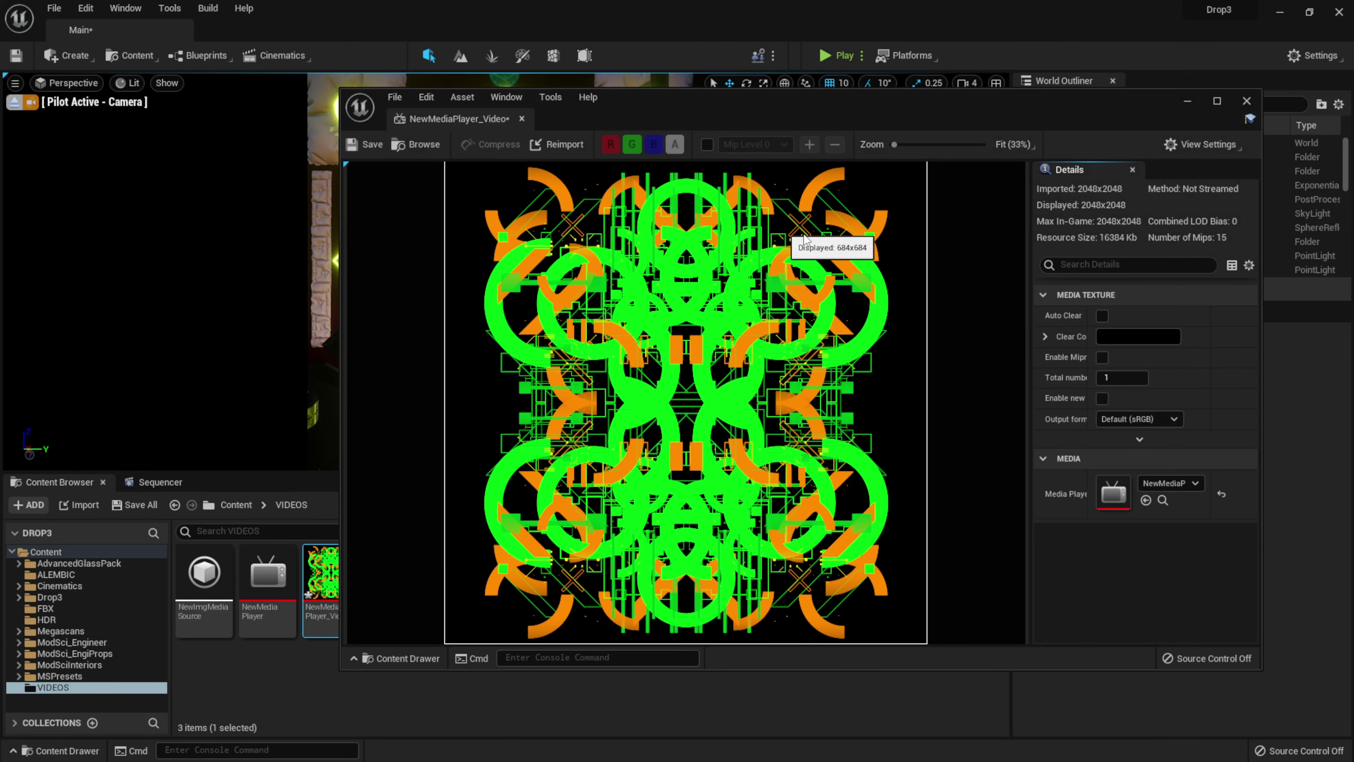
Step: Apply NewMediaPlayer_Video to the left screen and the generated NewMediaPlayer_Video_Mat to the right screen
left_click(1246, 101)
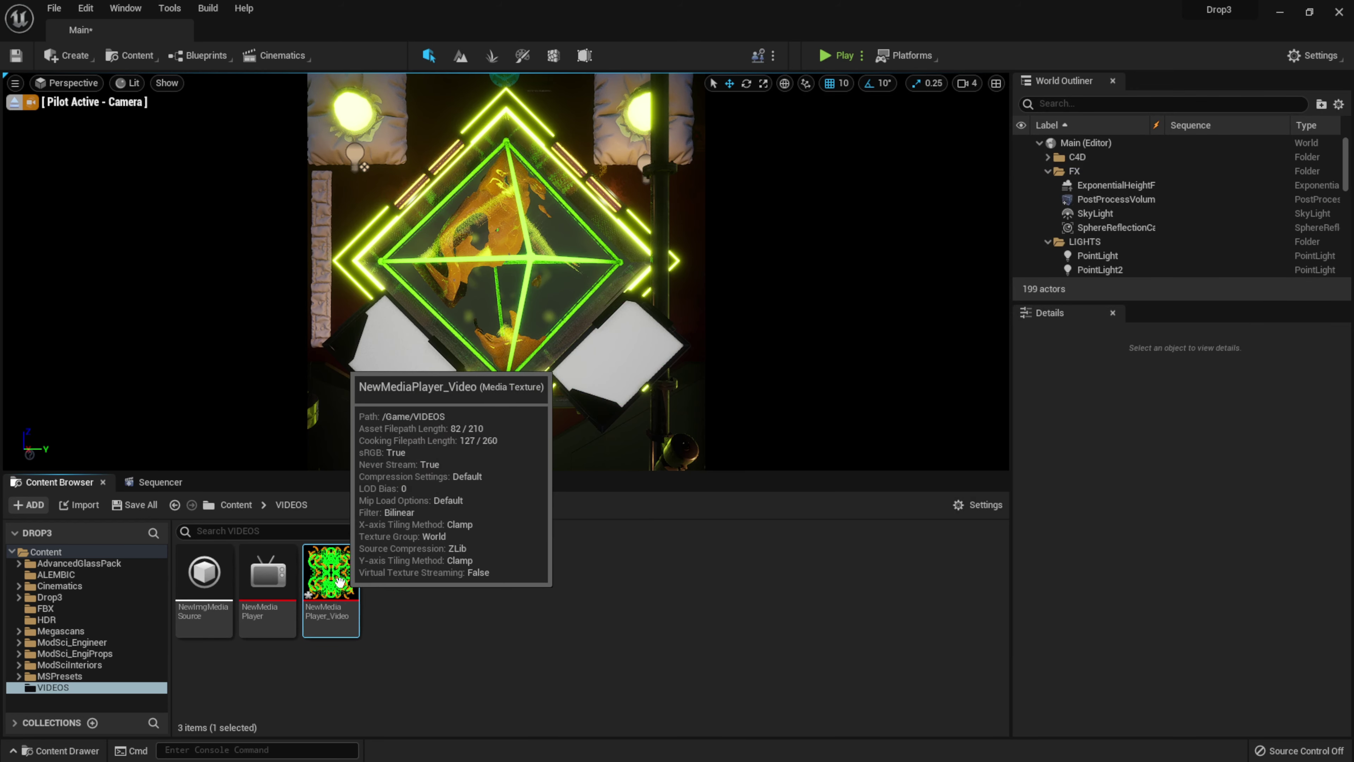
left_click_drag(331, 574, 394, 366)
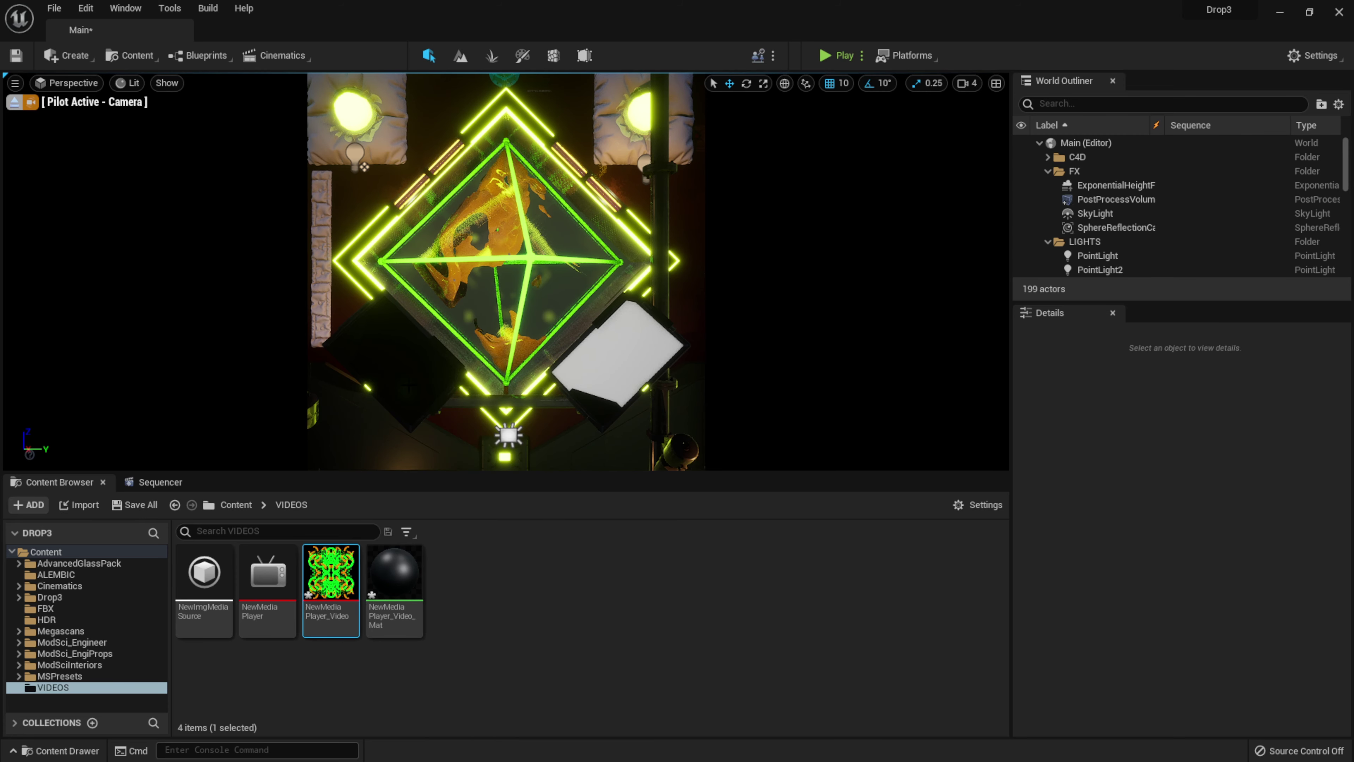
left_click(406, 585)
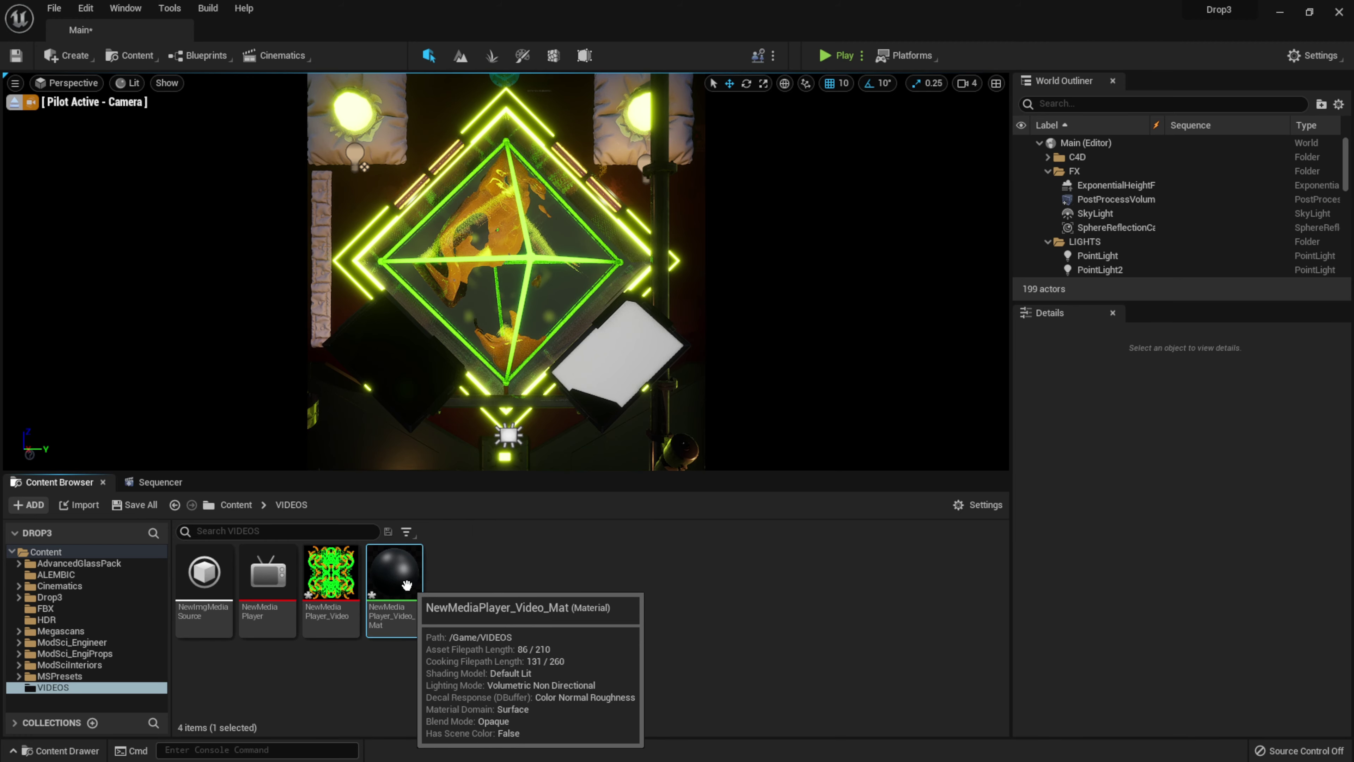
left_click_drag(407, 587, 618, 362)
double_click(411, 578)
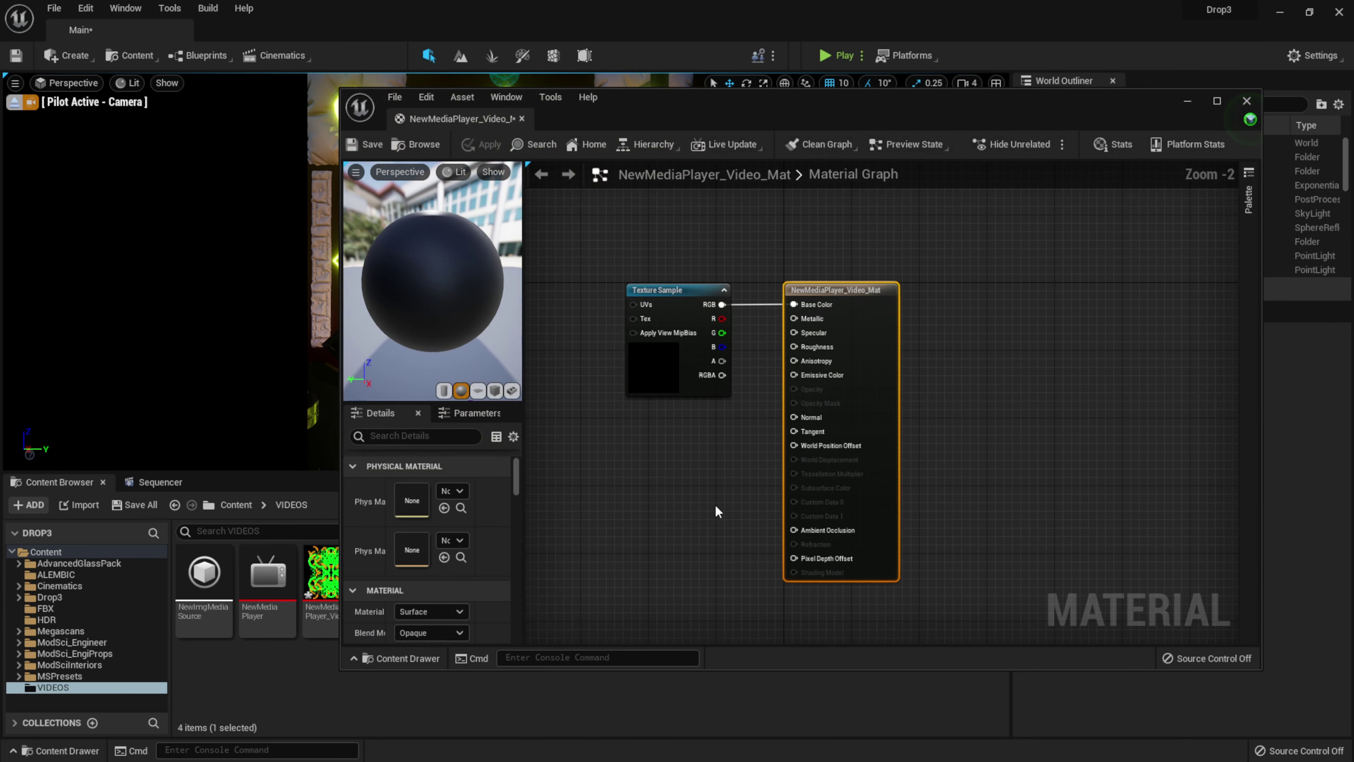
scroll(717, 511, "up", 1)
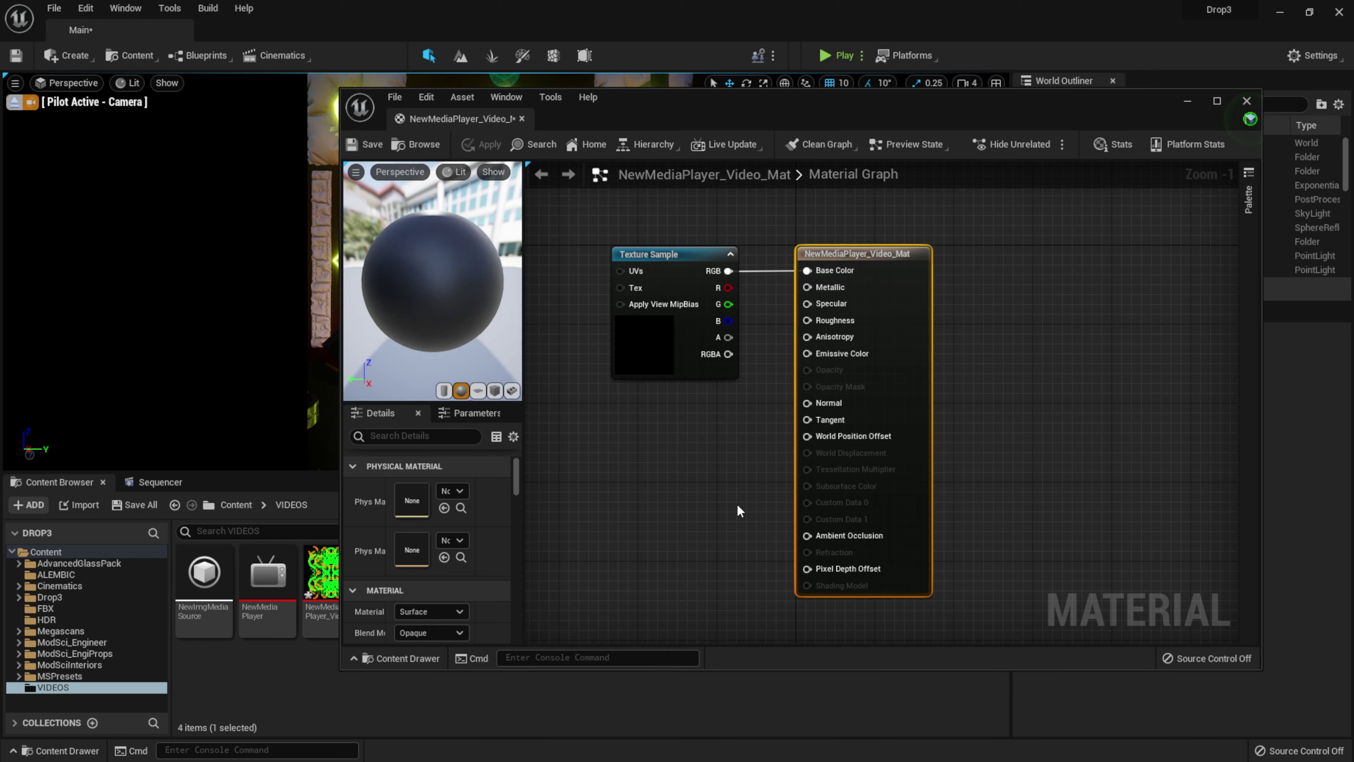
left_click(1187, 102)
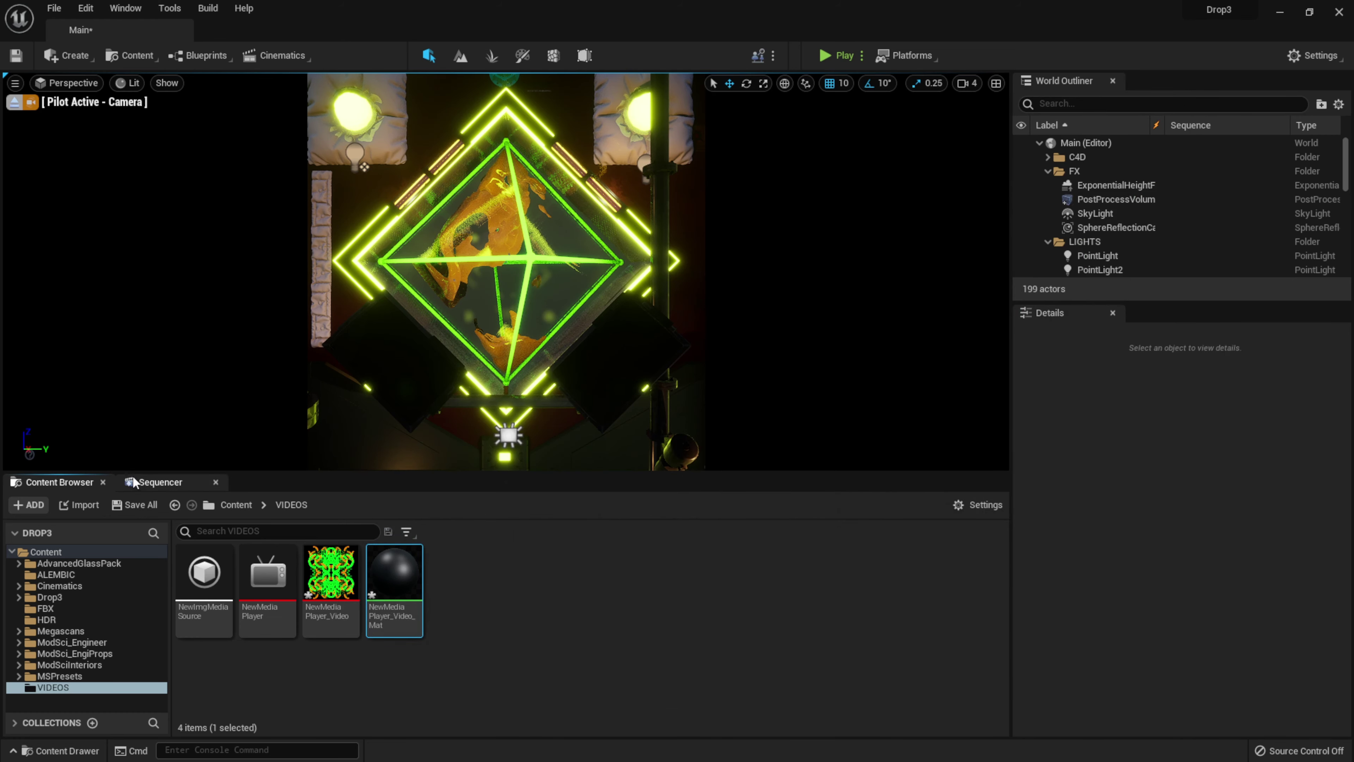
Step: Add a Media Track to the Drop3 sequence and open its +Media source list
left_click(160, 482)
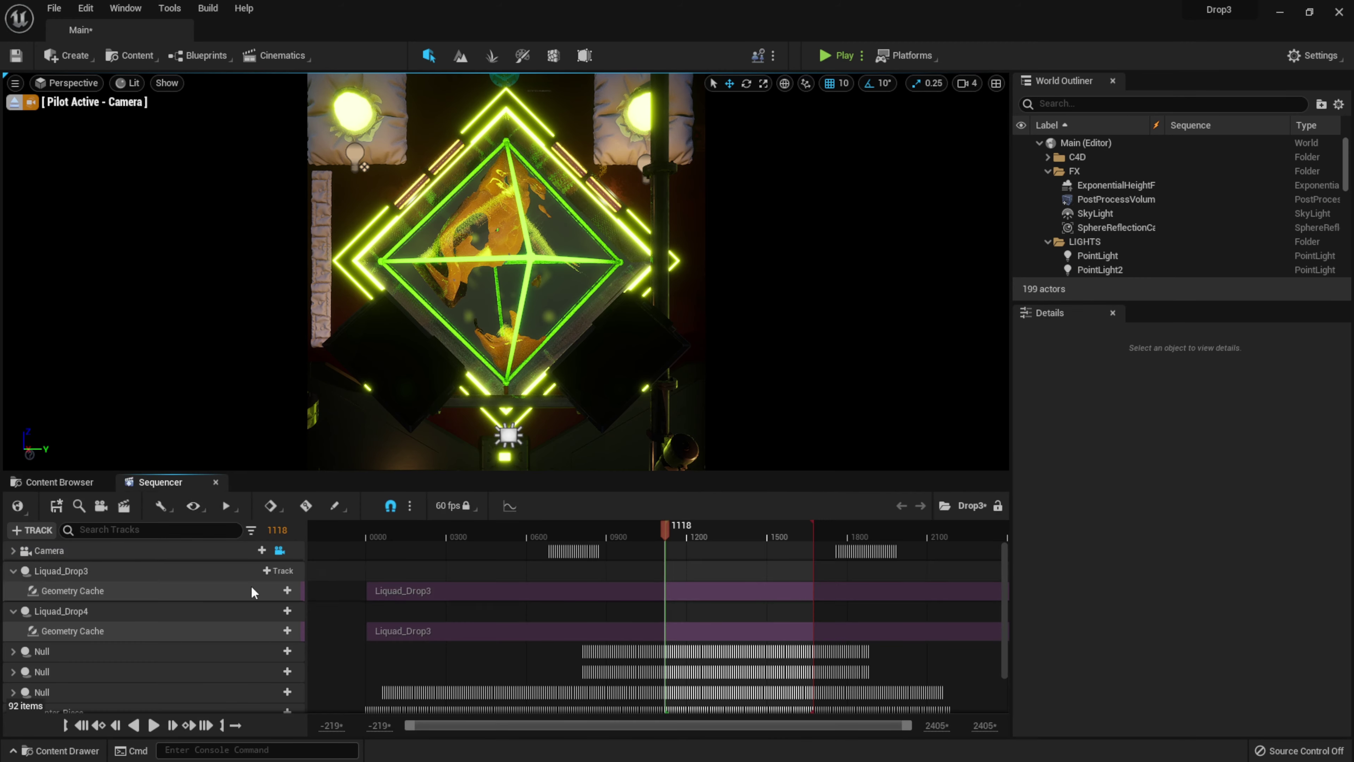
left_click(32, 529)
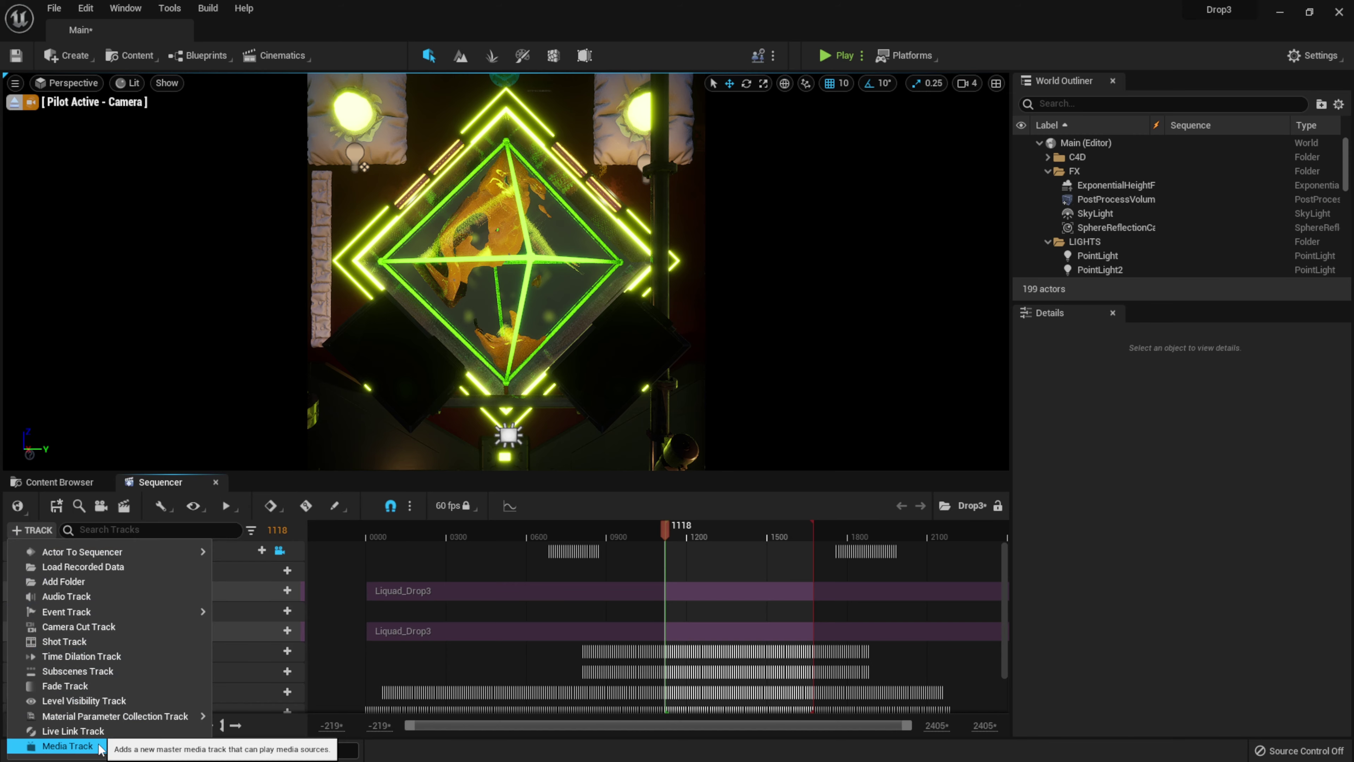
left_click(69, 745)
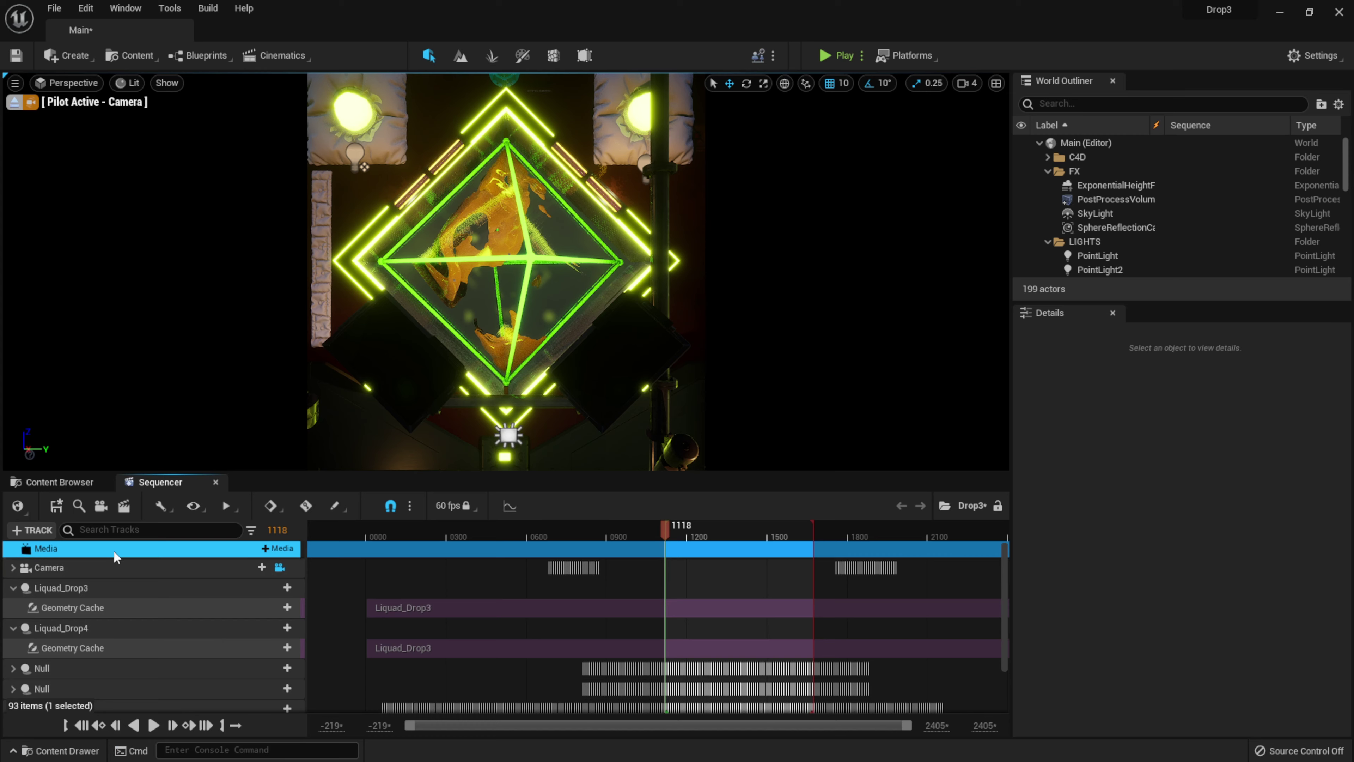
left_click(276, 549)
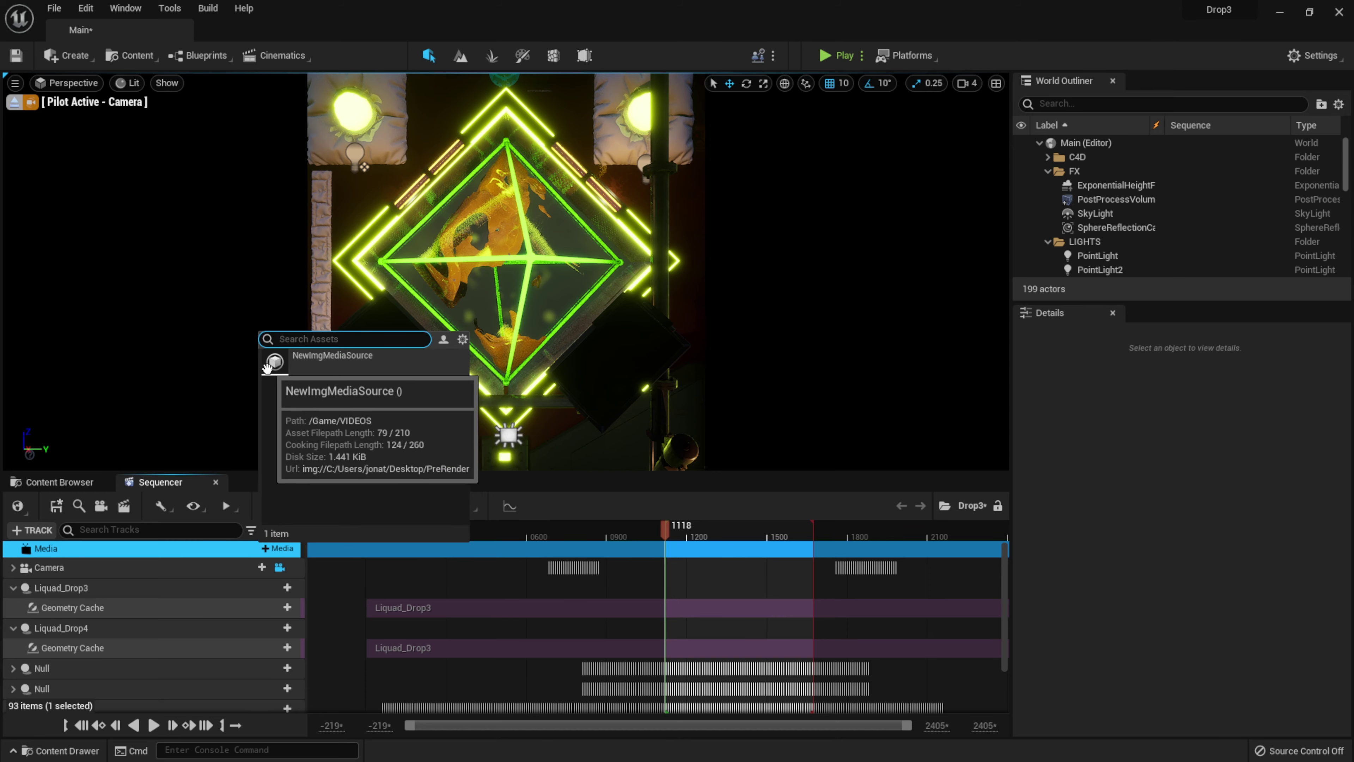
Step: Place a NewImgMediaSource section on the Media track spanning frames 0 to 2131
left_click(325, 363)
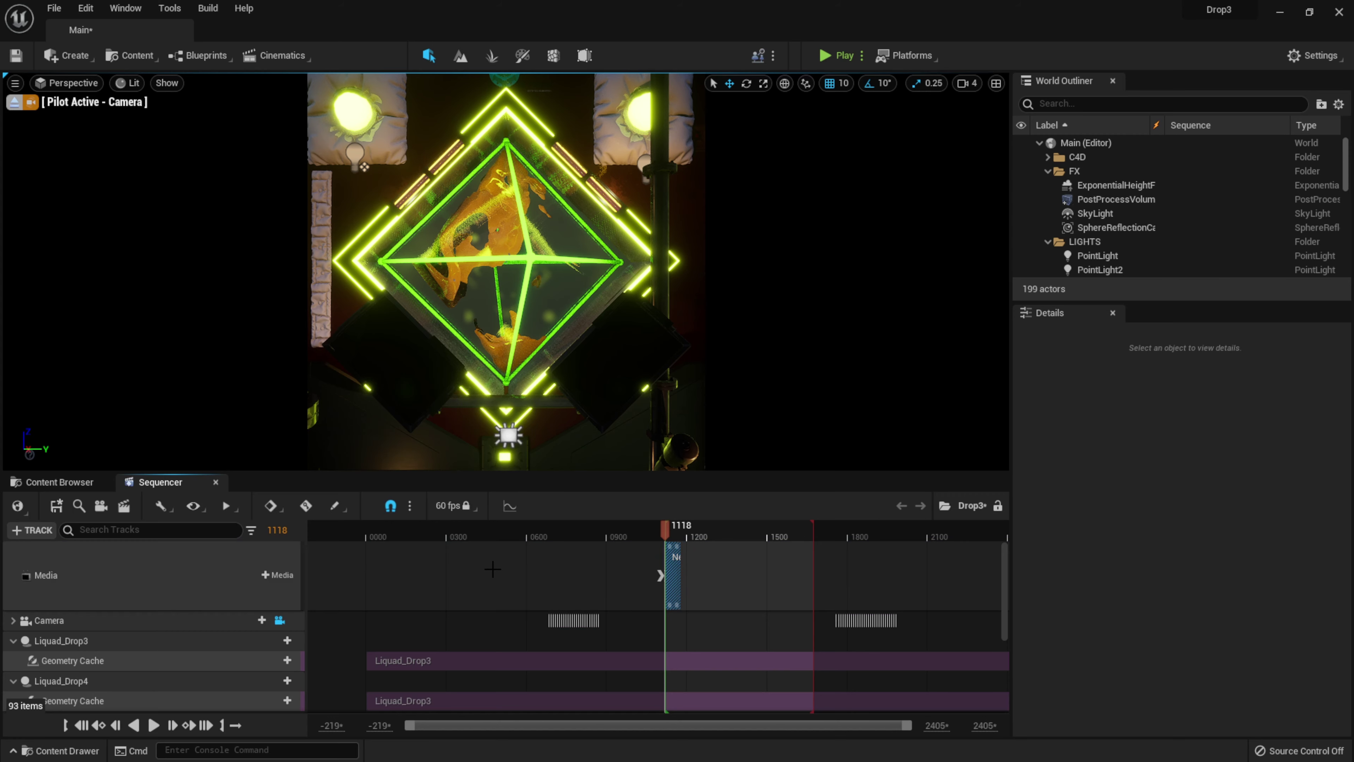
left_click_drag(676, 585, 887, 584)
left_click_drag(770, 577, 481, 571)
left_click_drag(589, 571, 934, 570)
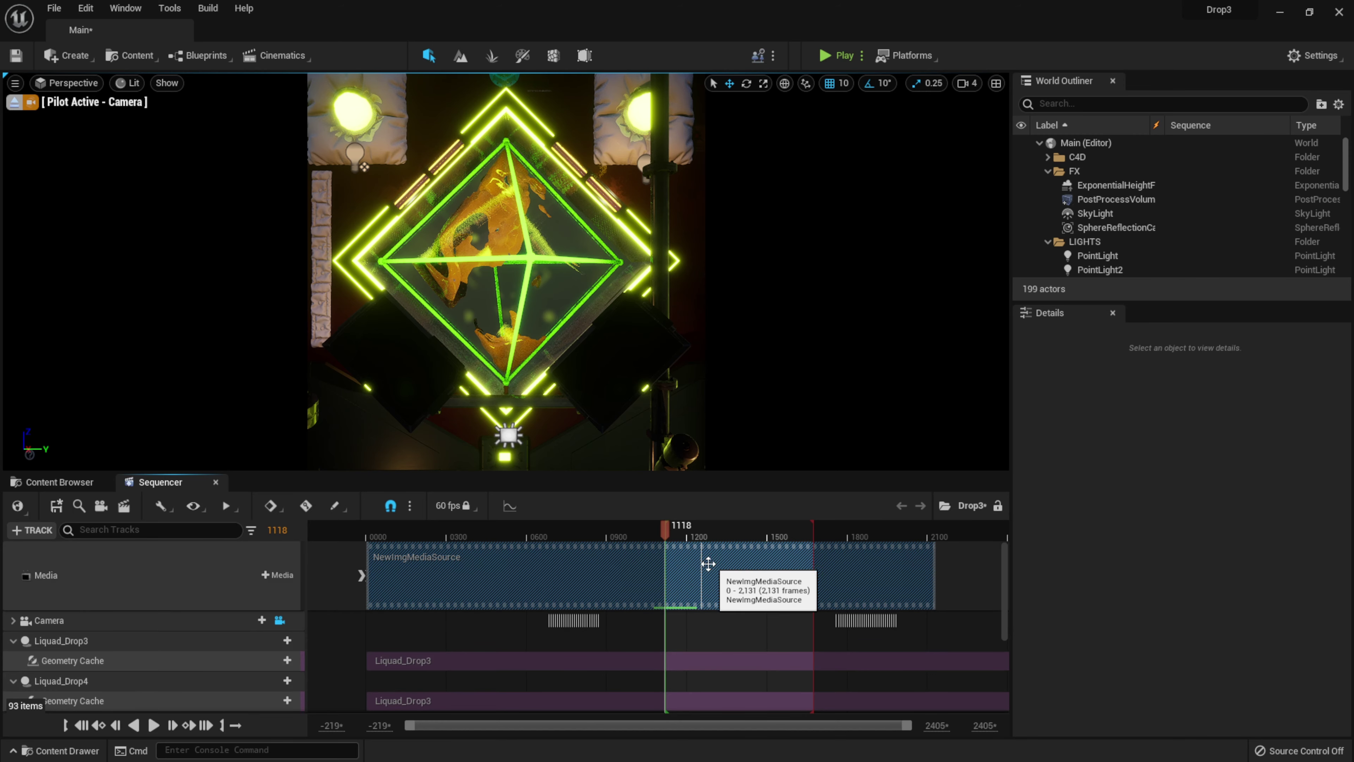
key("ctrl+z")
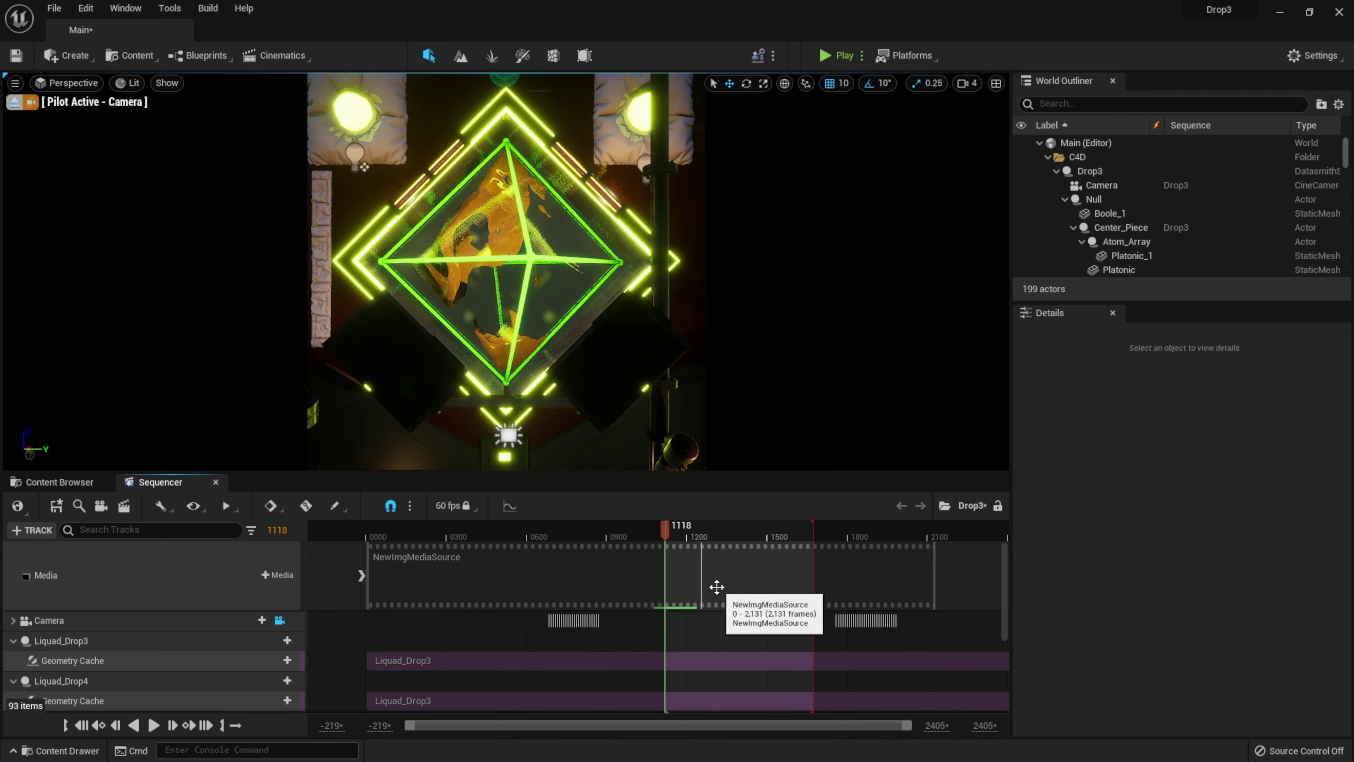
Step: Set the media section's Media Texture property to NewMediaPlayer_Video
right_click(706, 573)
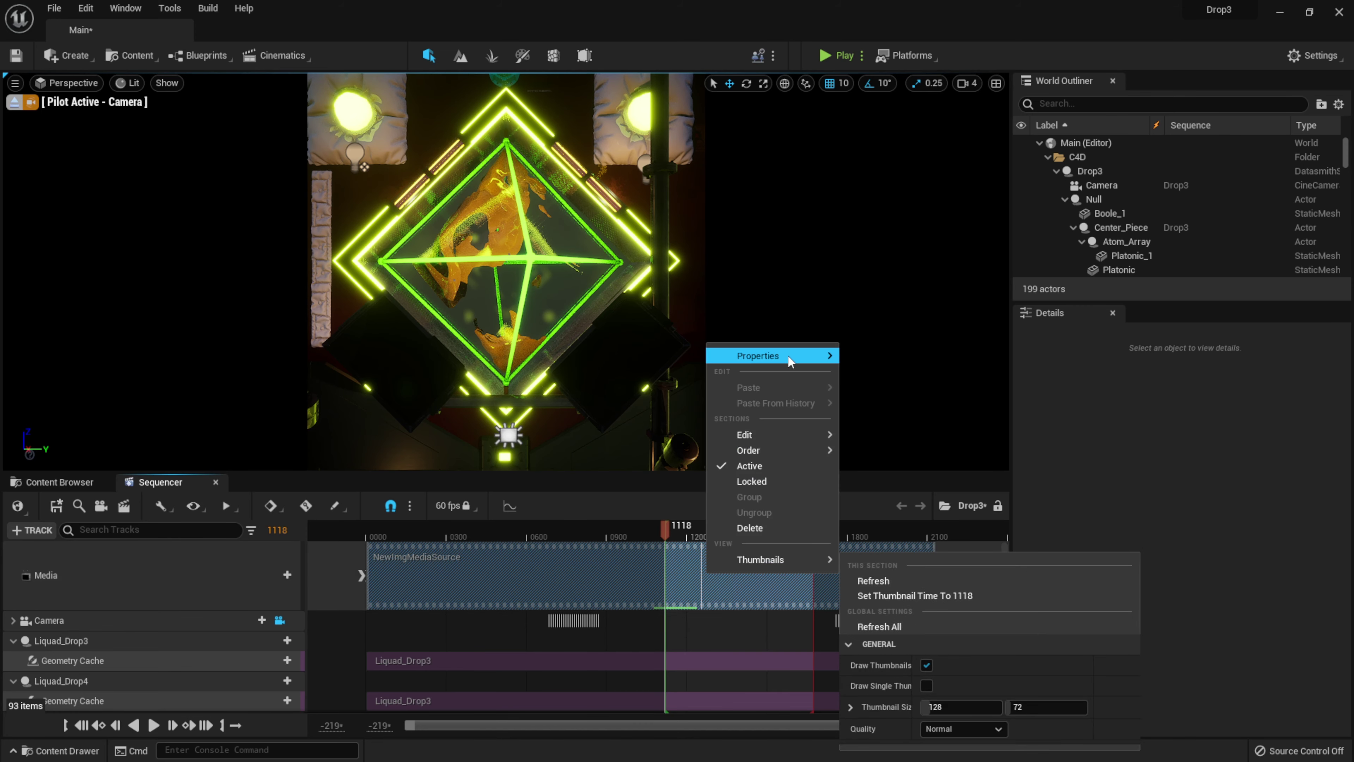
mouse_move(787, 355)
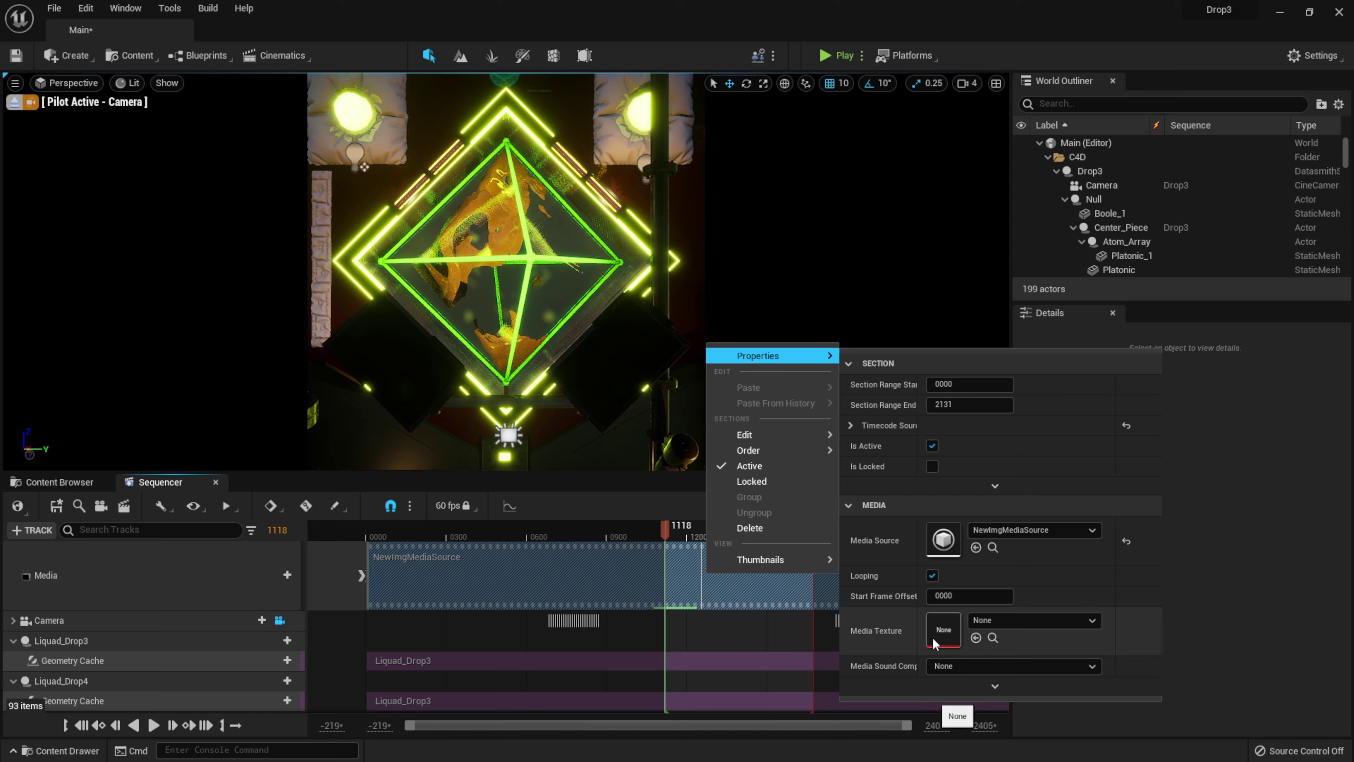
left_click(1036, 620)
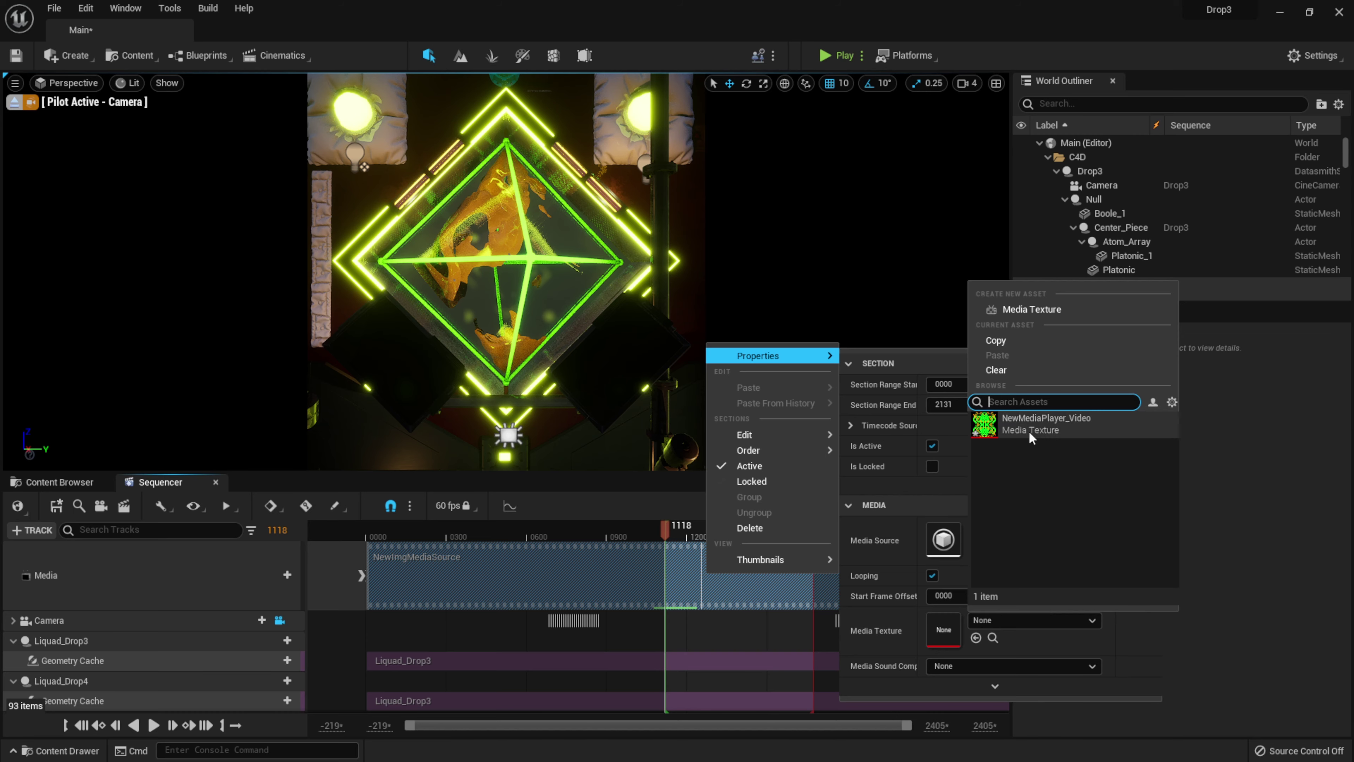
left_click(1048, 428)
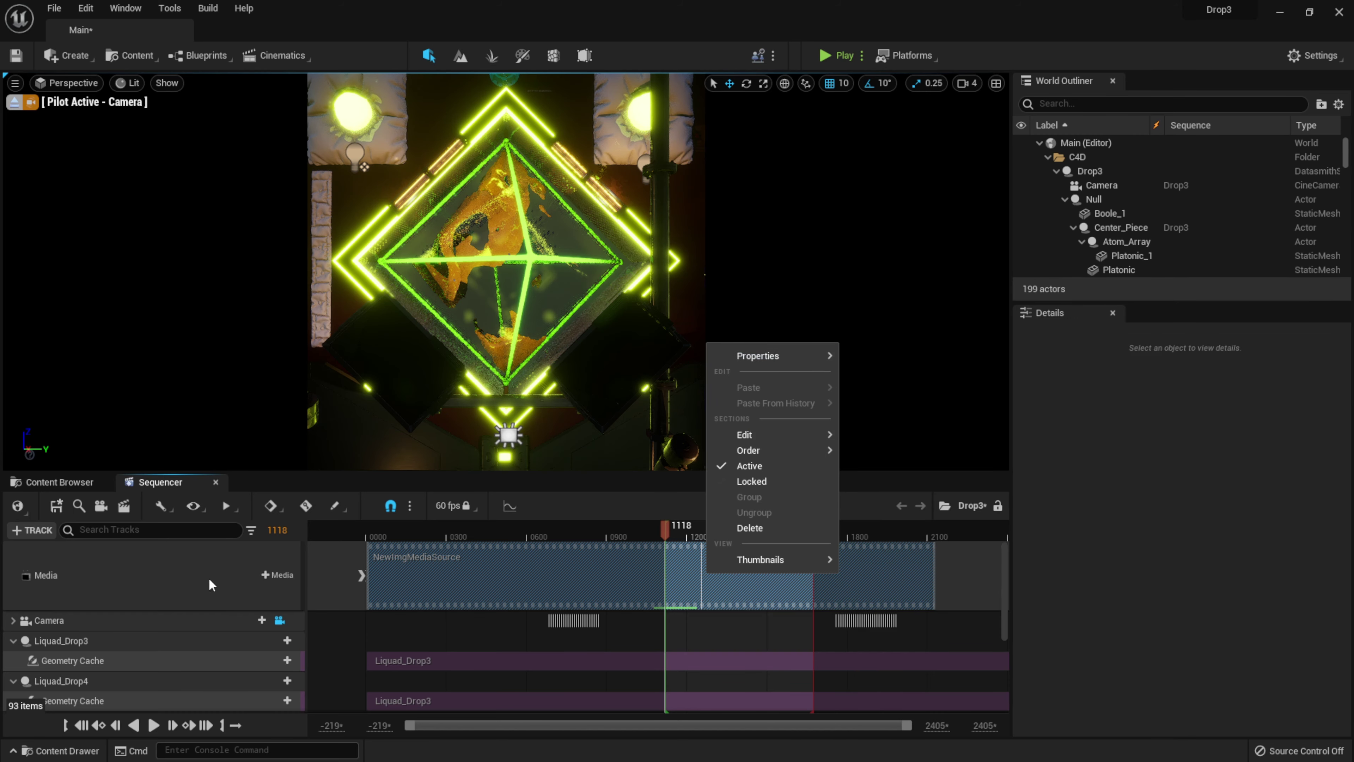
left_click(194, 580)
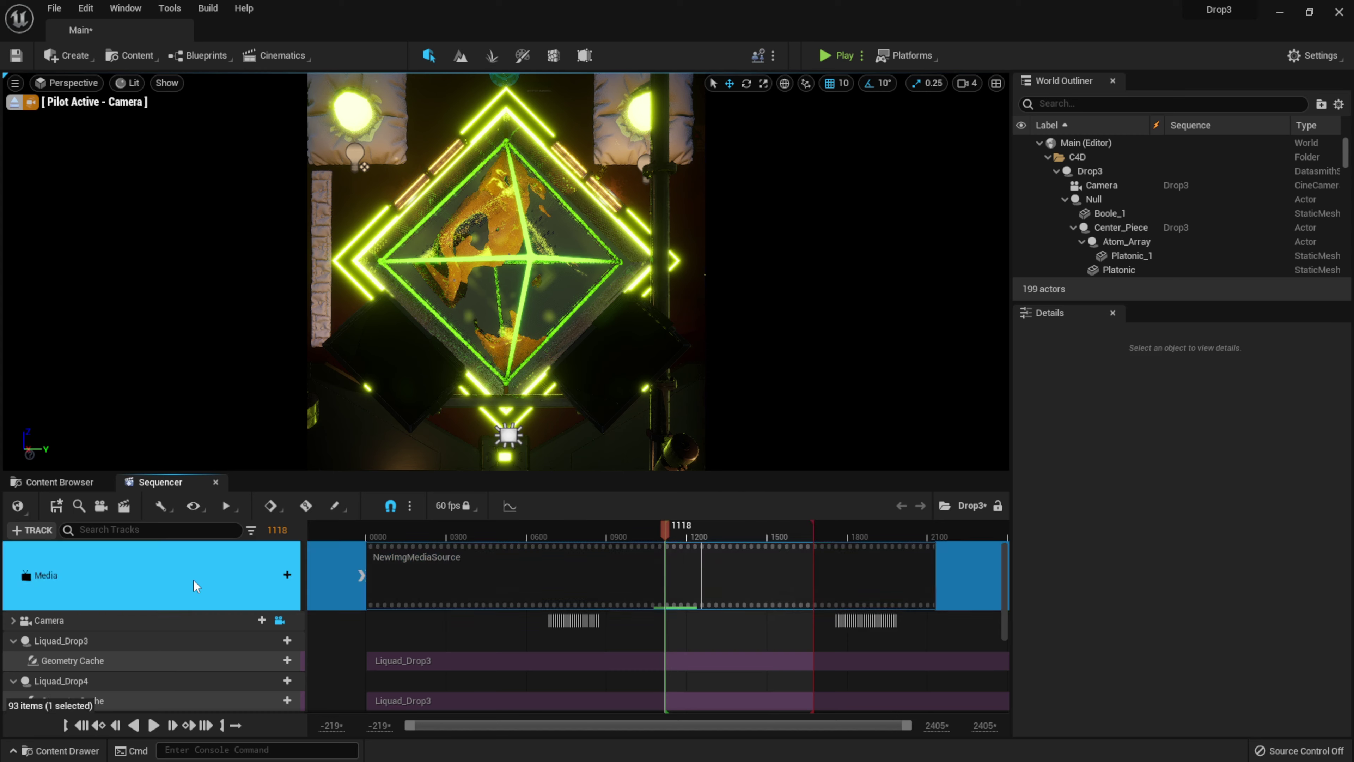
Step: Preview the Drop3 sequence with the screens animating the image sequence, stopping at frame 1677
left_click(154, 726)
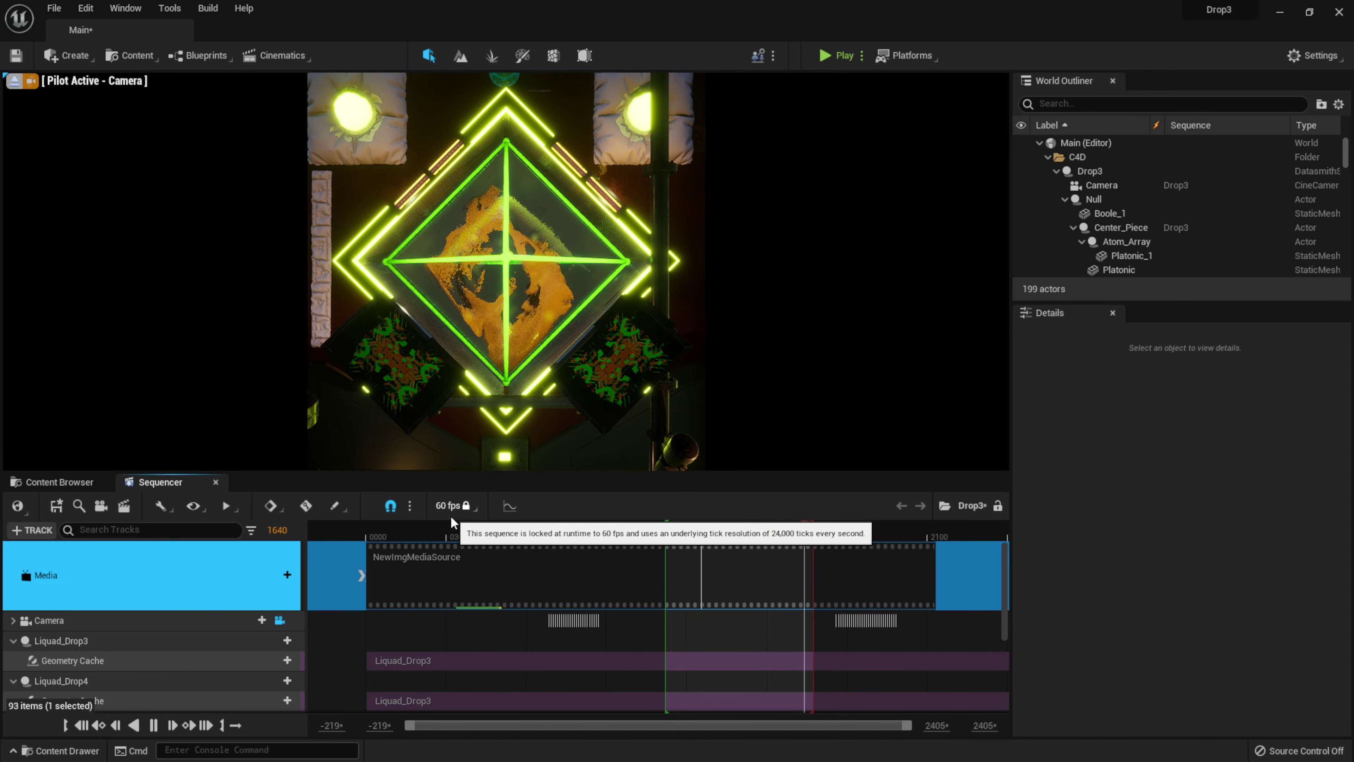
key("space")
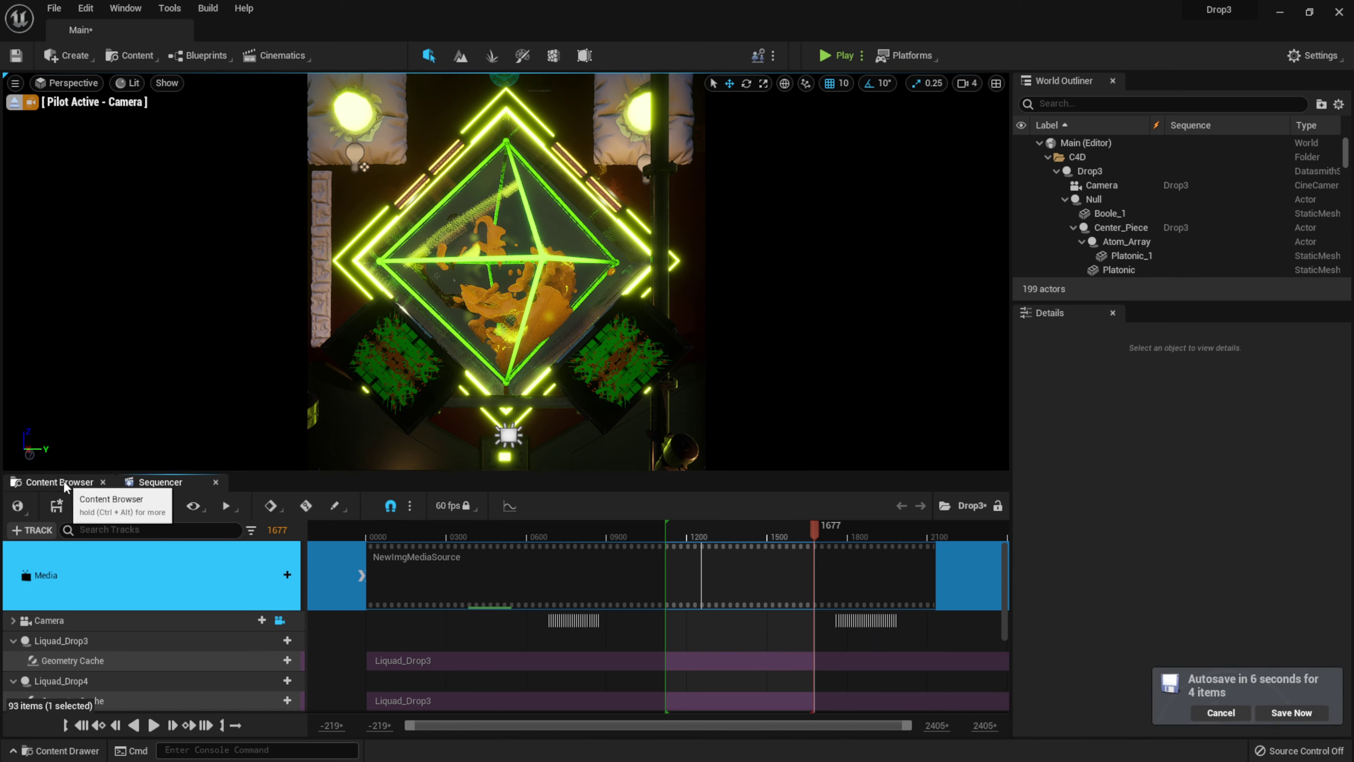
Step: Close the NewMediaPlayer_Video_Mat material editor without applying changes and return to the VIDEOS assets
key("super")
mouse_move(434, 747)
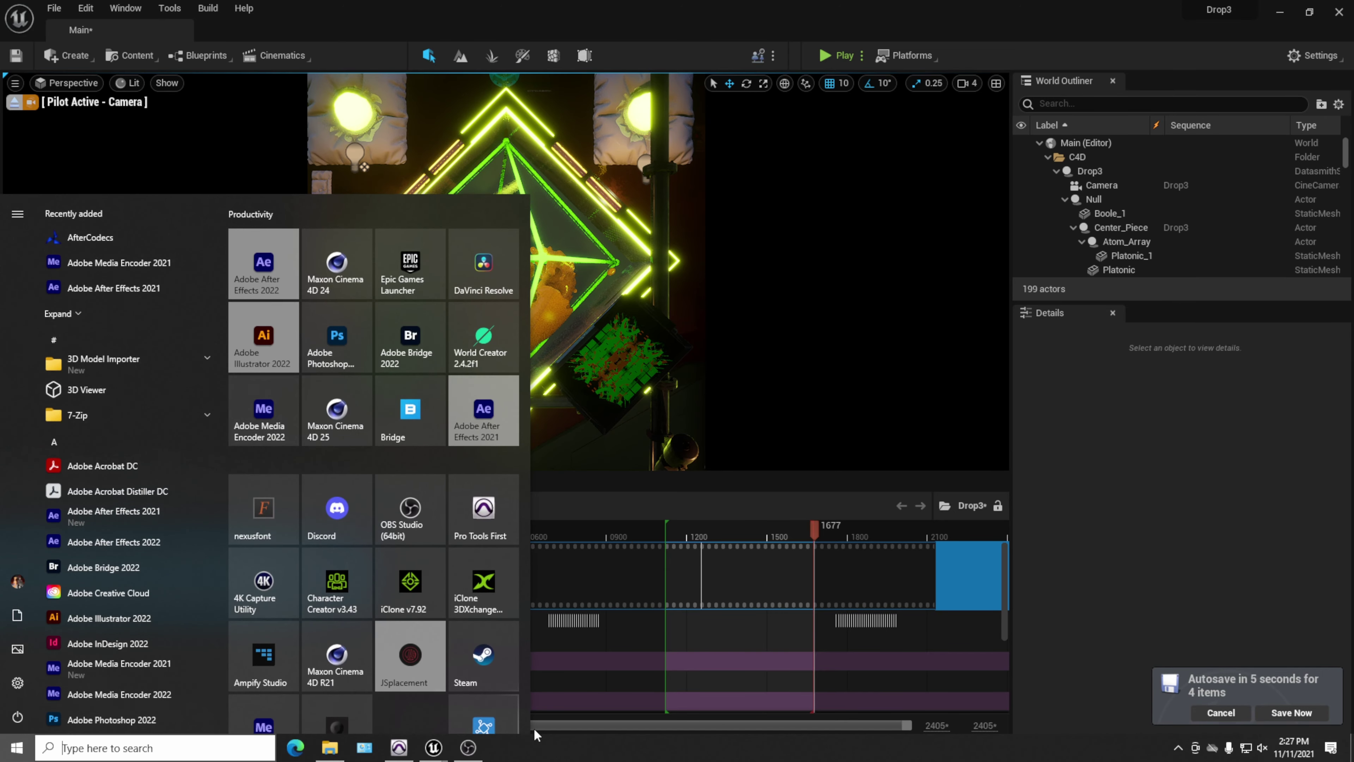
left_click(522, 643)
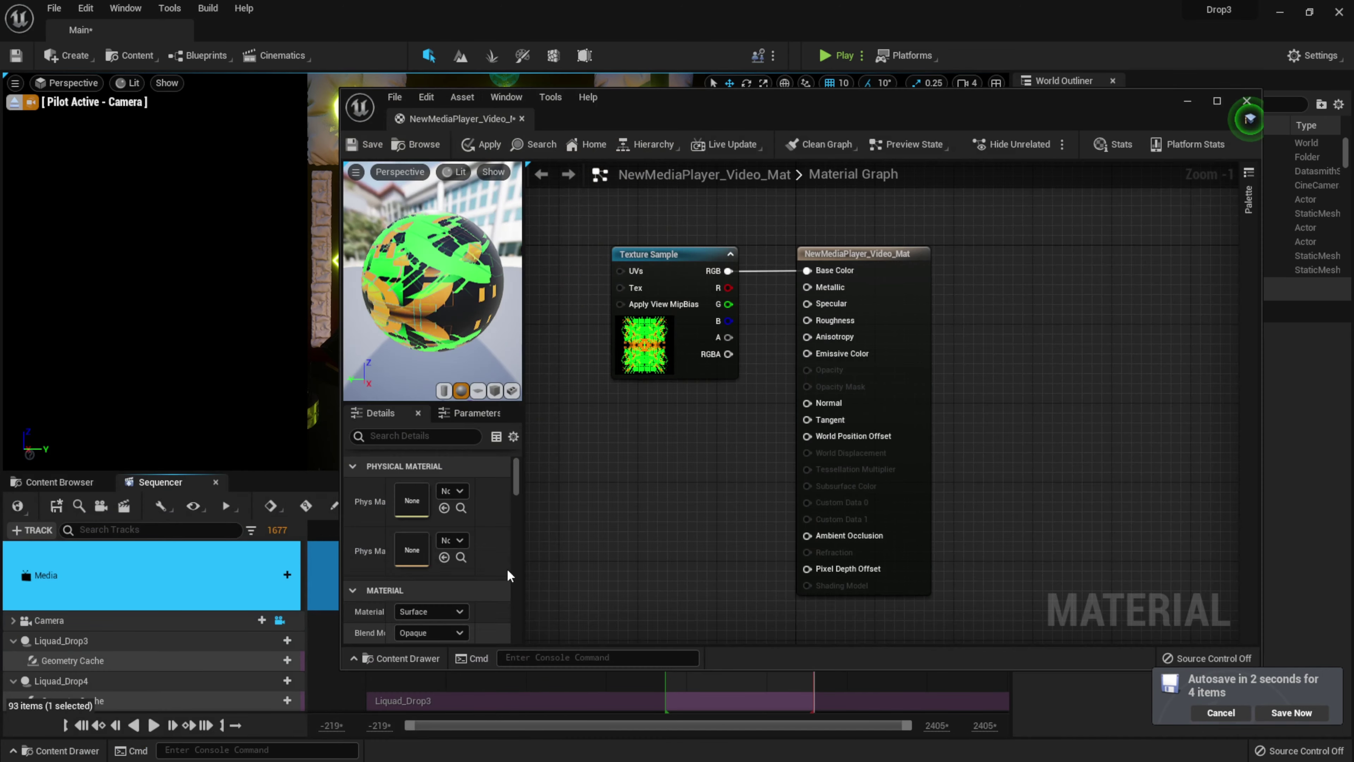
left_click(60, 481)
left_click(1246, 101)
left_click(741, 433)
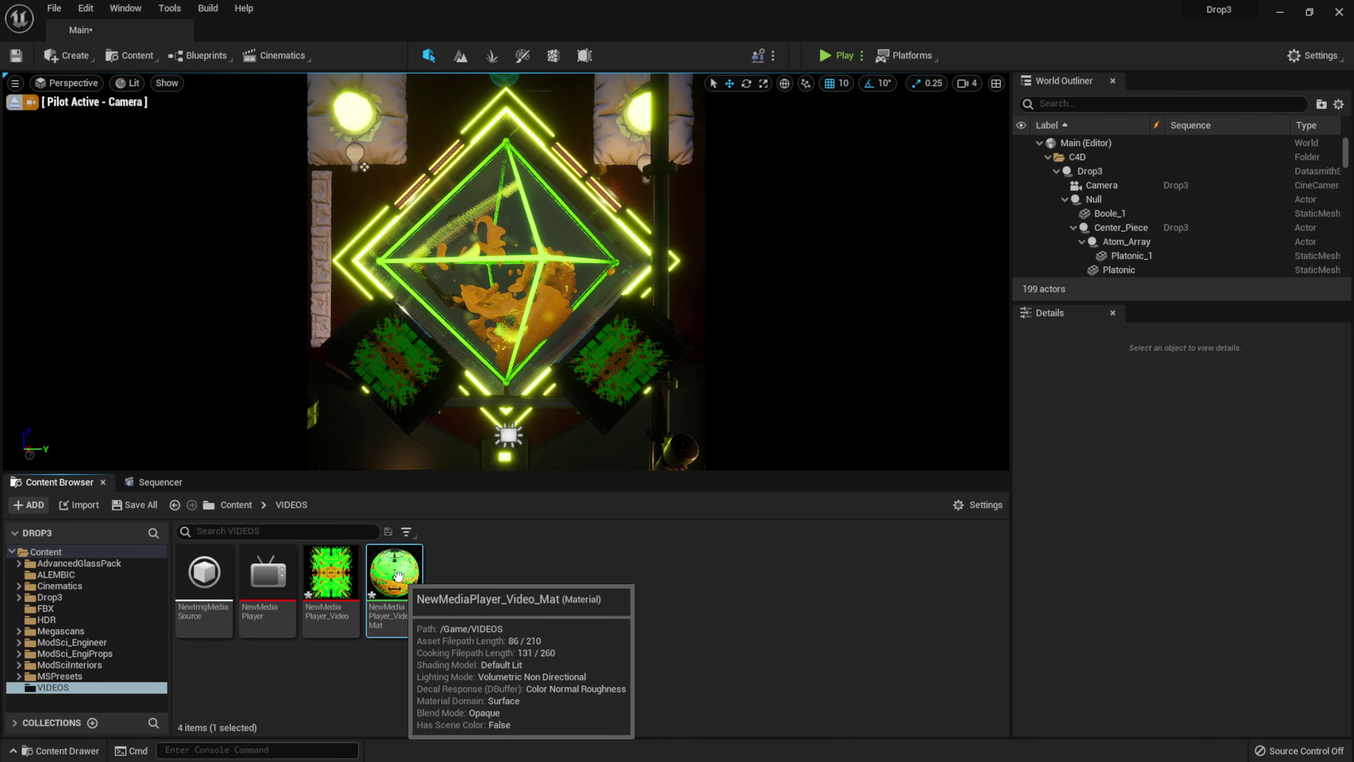
Step: Reopen NewMediaPlayer_Video_Mat on the right side and connect the Texture Sample's RGB to Emissive Color
double_click(392, 584)
left_click_drag(746, 104, 656, 116)
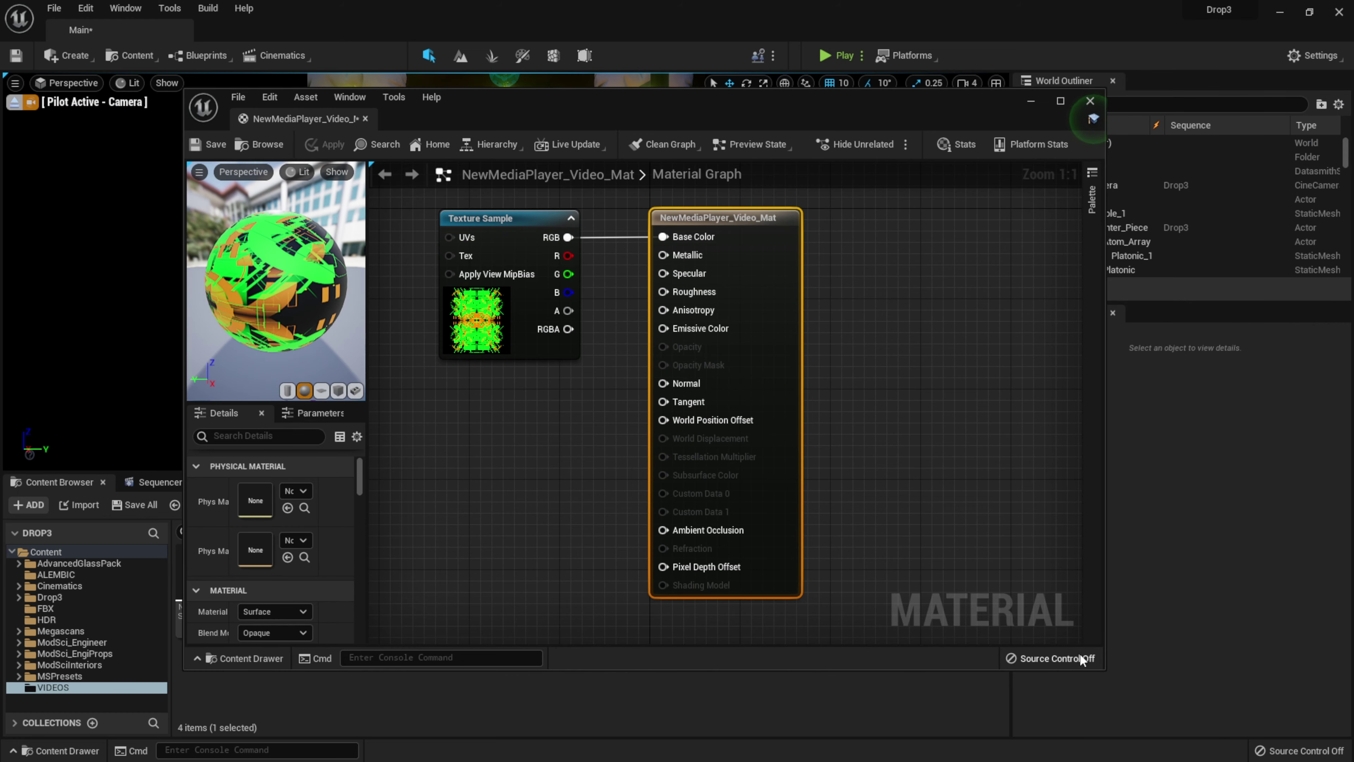
left_click_drag(1104, 670, 858, 583)
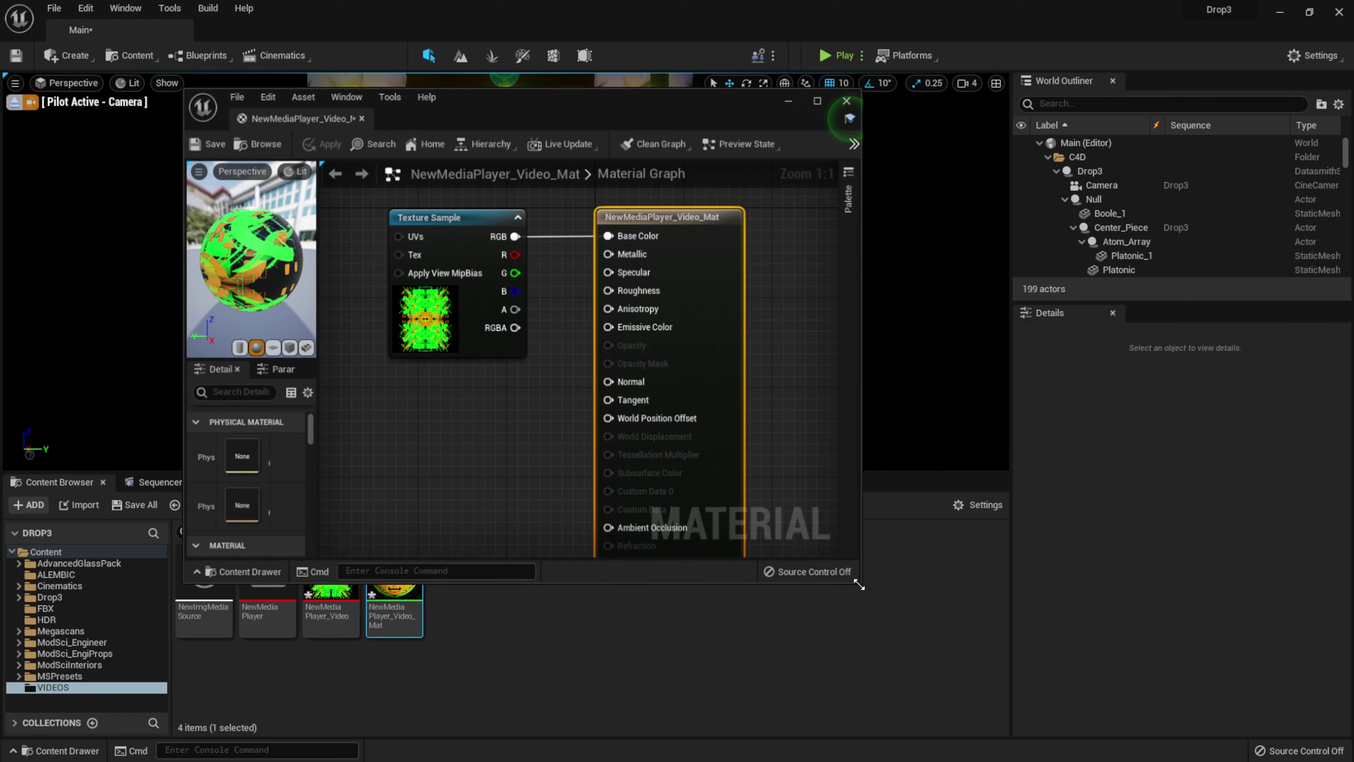
left_click_drag(734, 102, 1274, 85)
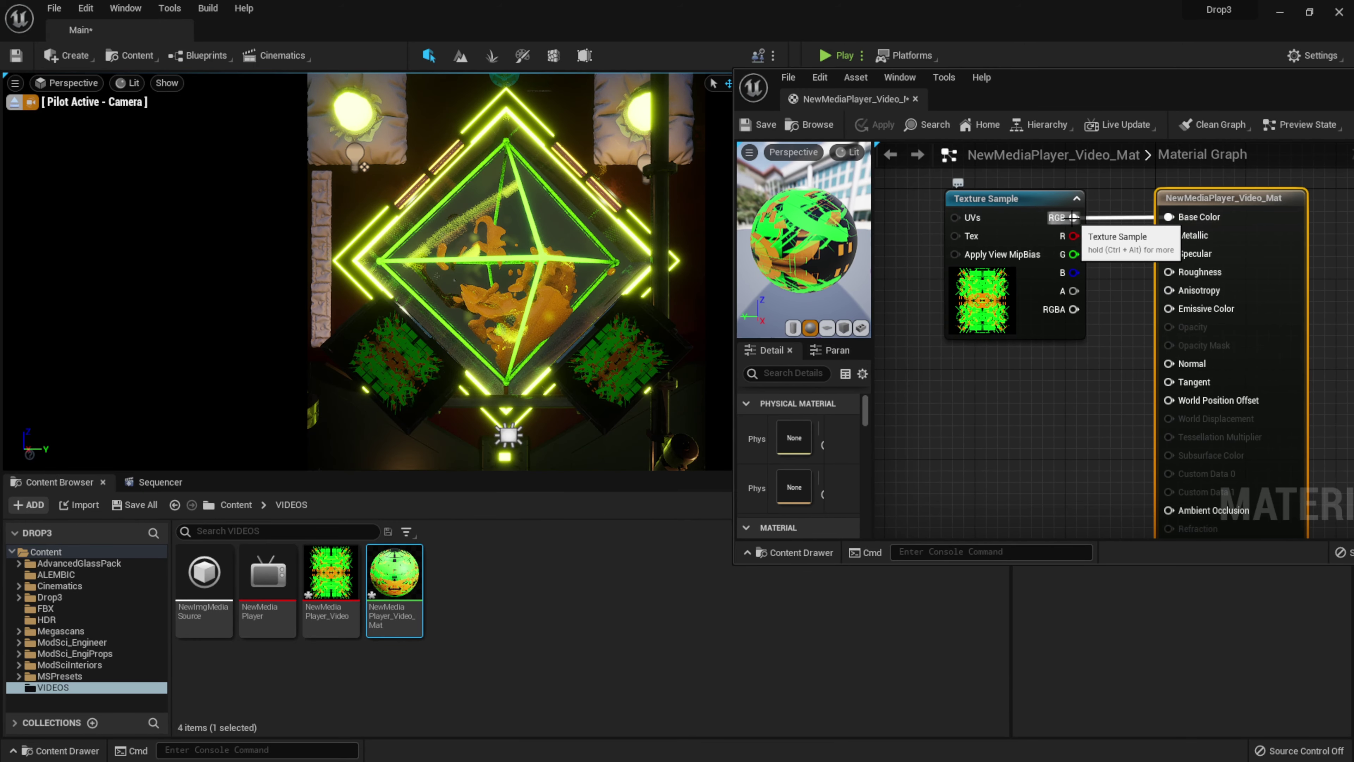
left_click_drag(1074, 218, 1169, 310)
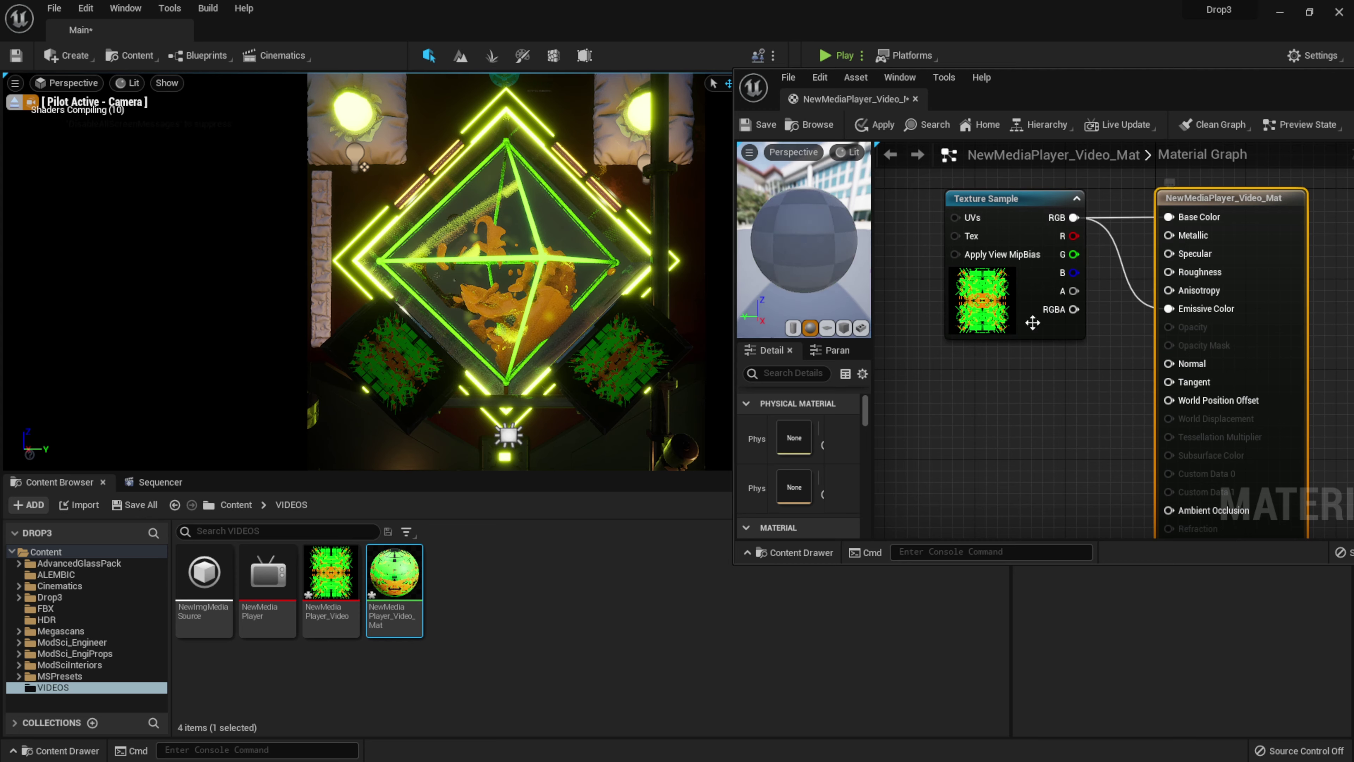